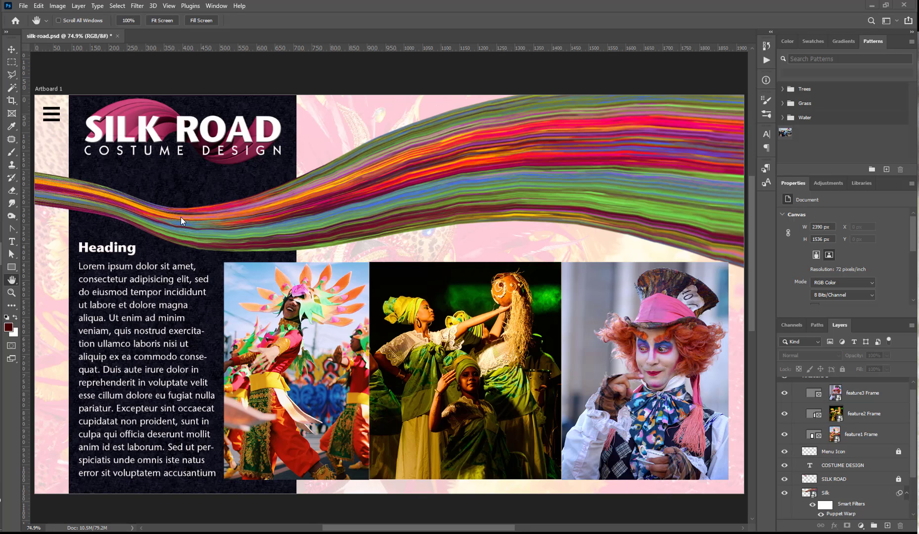
- Enable Generator in the Plugins preferences and accept the settings
{"action": "left_click", "coordinate": [37, 6]}
{"action": "mouse_move", "coordinate": [73, 417]}
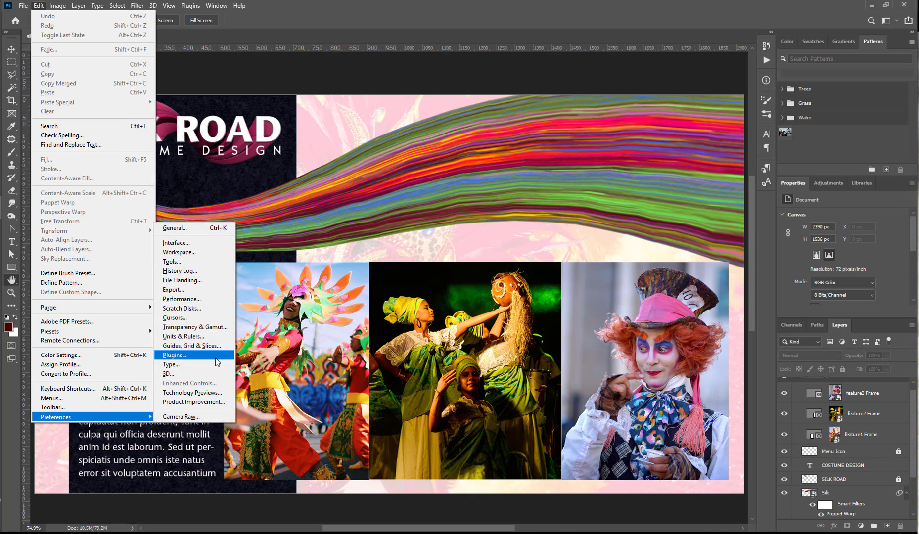
{"action": "left_click", "coordinate": [215, 357]}
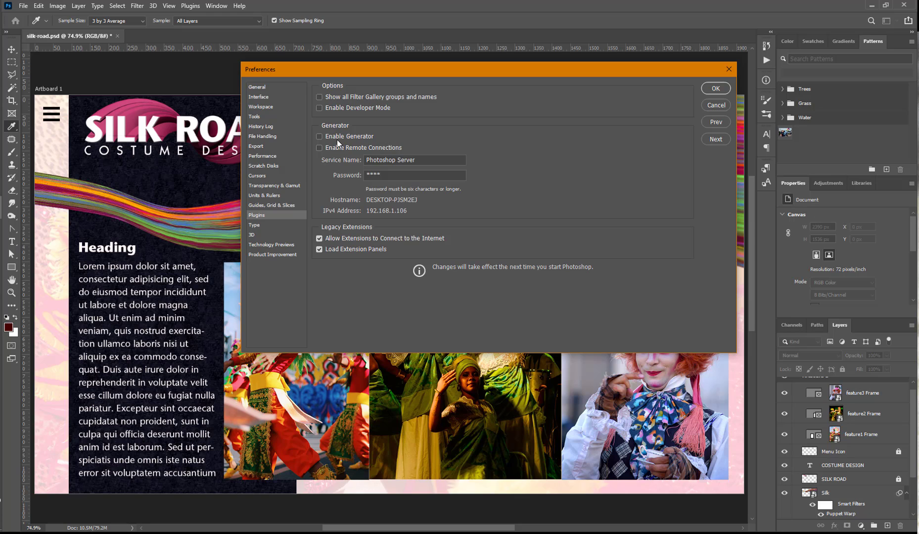
{"action": "left_click", "coordinate": [713, 88]}
{"action": "key", "text": "h"}
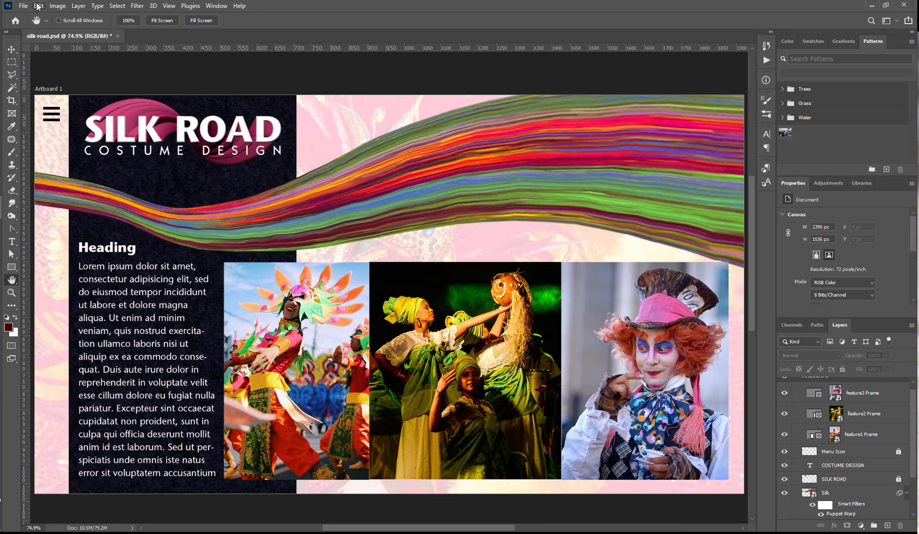
- Turn on image asset generation for the silk-road.psd document
{"action": "left_click", "coordinate": [24, 5]}
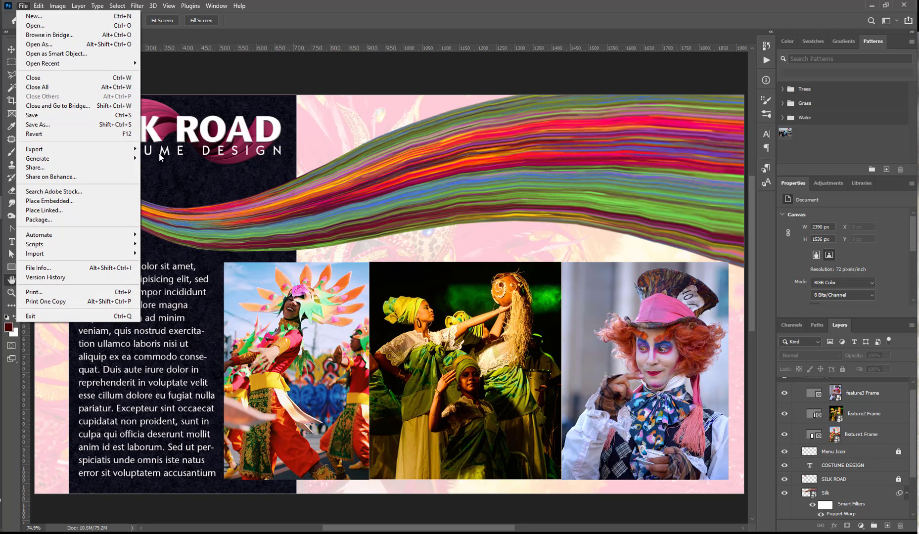
{"action": "mouse_move", "coordinate": [134, 158]}
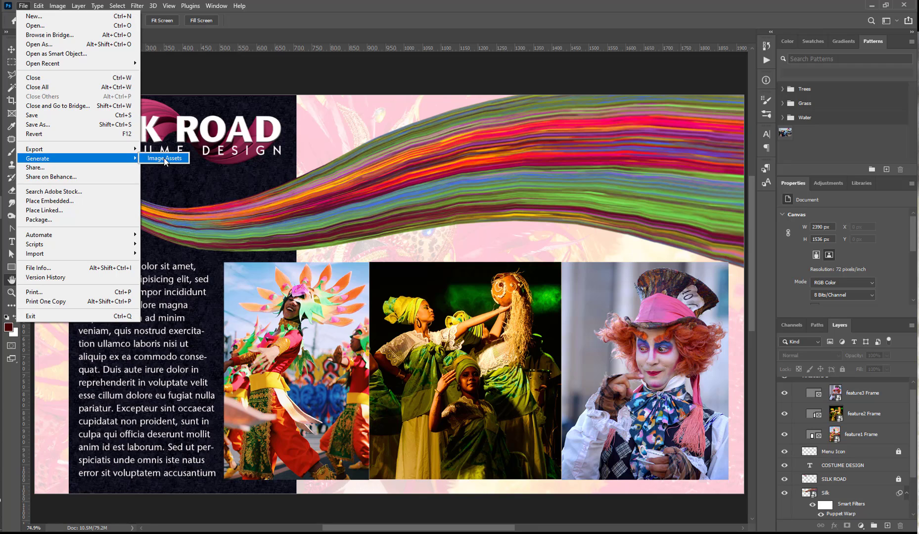
{"action": "left_click", "coordinate": [164, 159]}
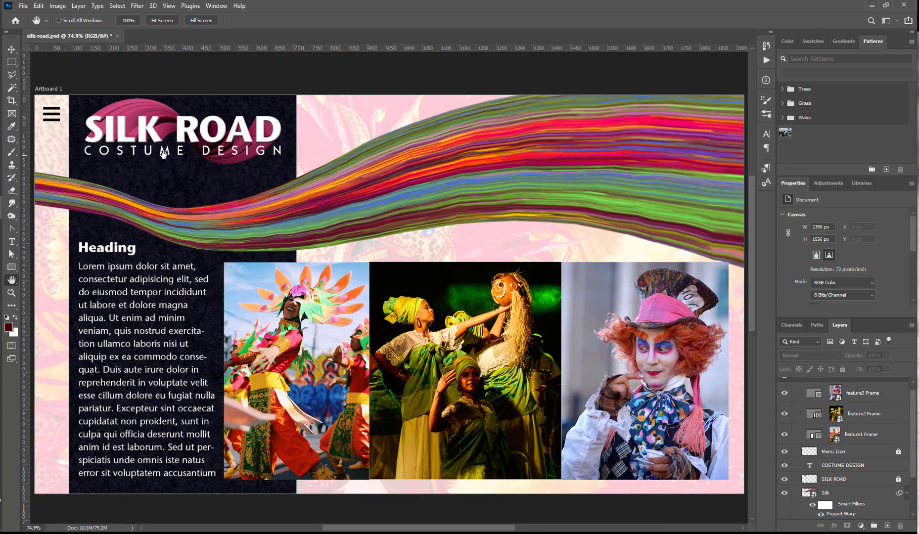
- Group the COSTUME DESIGN and SILK ROAD layers and name the group logotype.png
{"action": "left_click", "coordinate": [861, 466]}
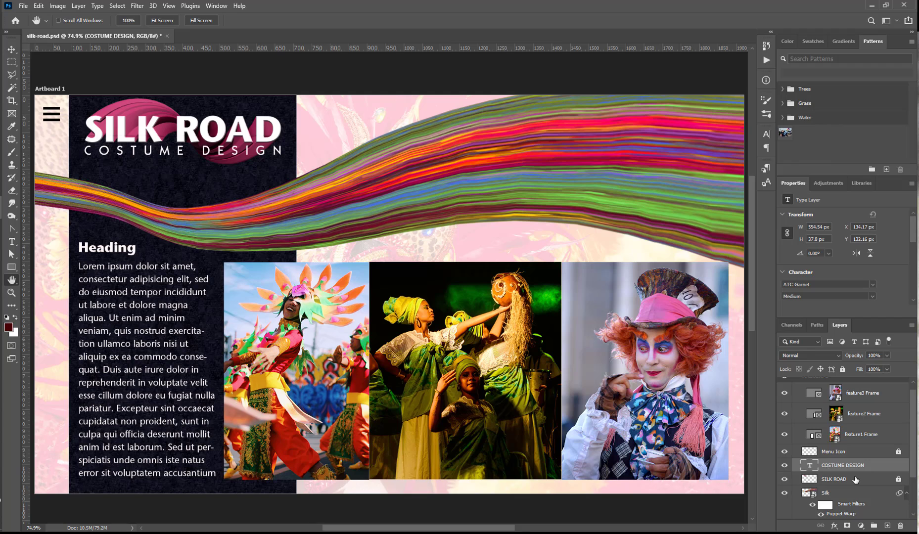
{"action": "left_click", "coordinate": [855, 481], "text": "shift"}
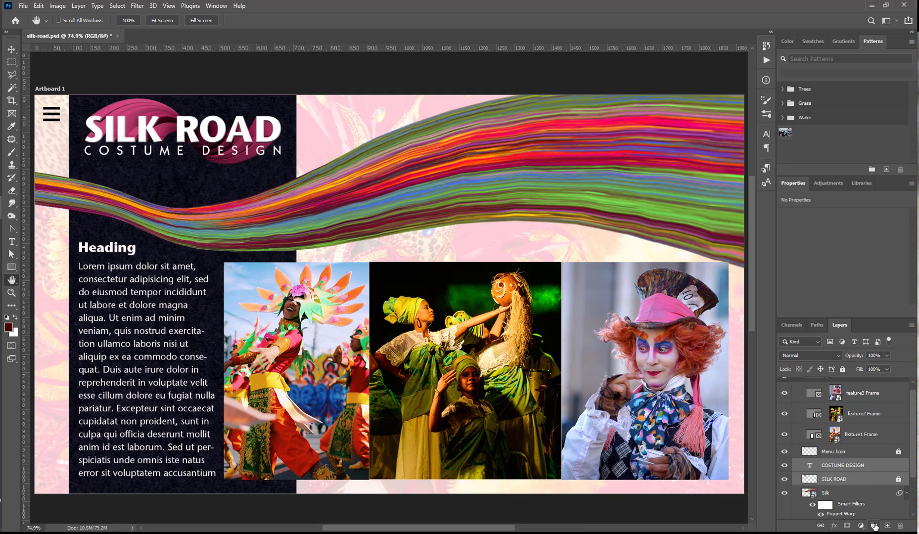
{"action": "left_click", "coordinate": [875, 526]}
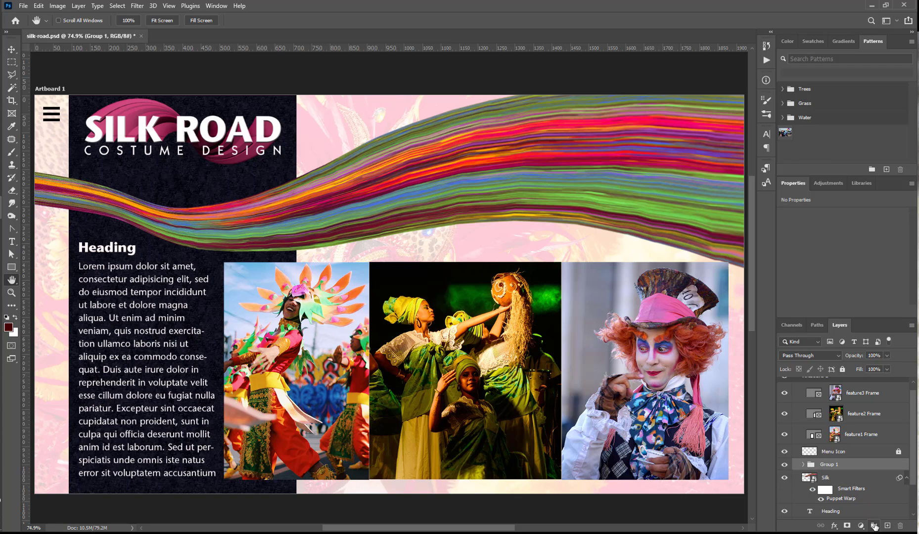
{"action": "double_click", "coordinate": [834, 463]}
{"action": "type", "text": "logotype.png"}
{"action": "key", "text": "Return"}
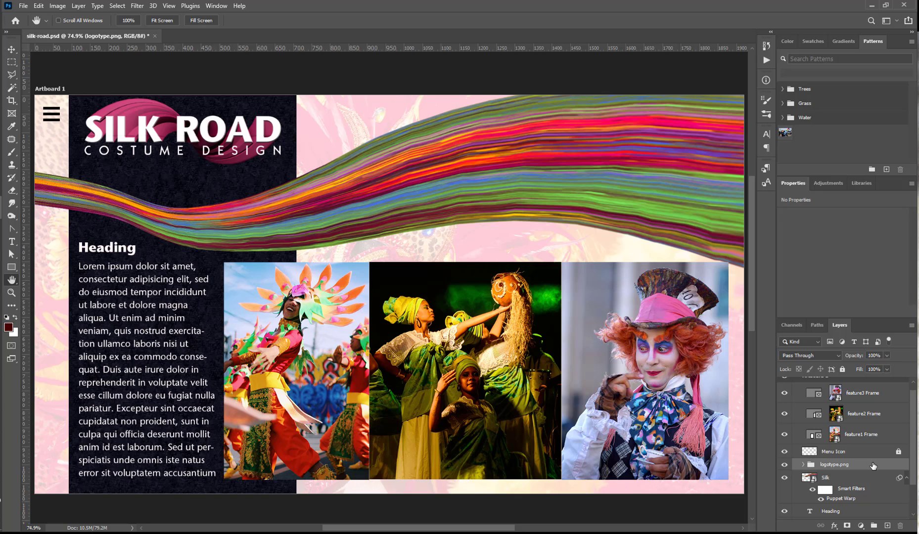
- Switch to File Explorer, inspect the silk-road-assets folder for the generated logotype image, and return to Photoshop
{"action": "left_click", "coordinate": [841, 477]}
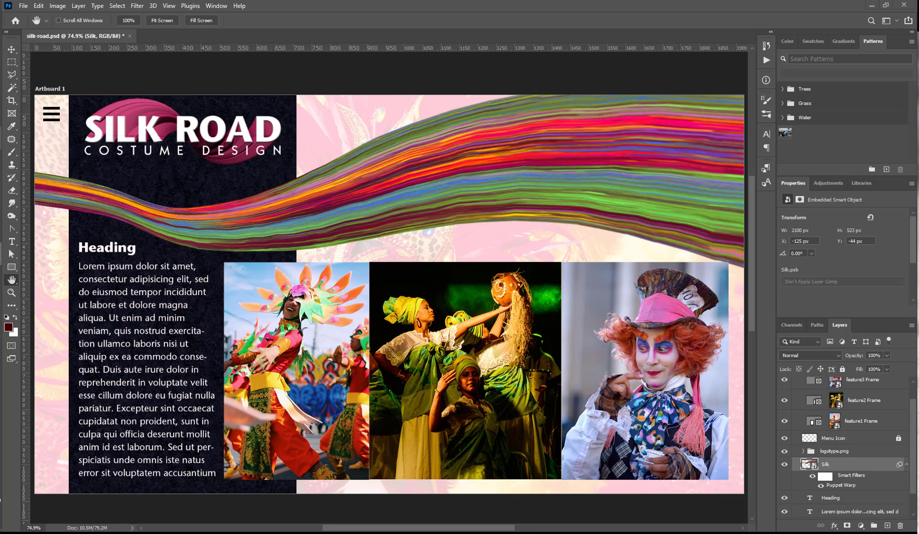
{"action": "mouse_move", "coordinate": [1, 152]}
{"action": "left_click", "coordinate": [82, 159]}
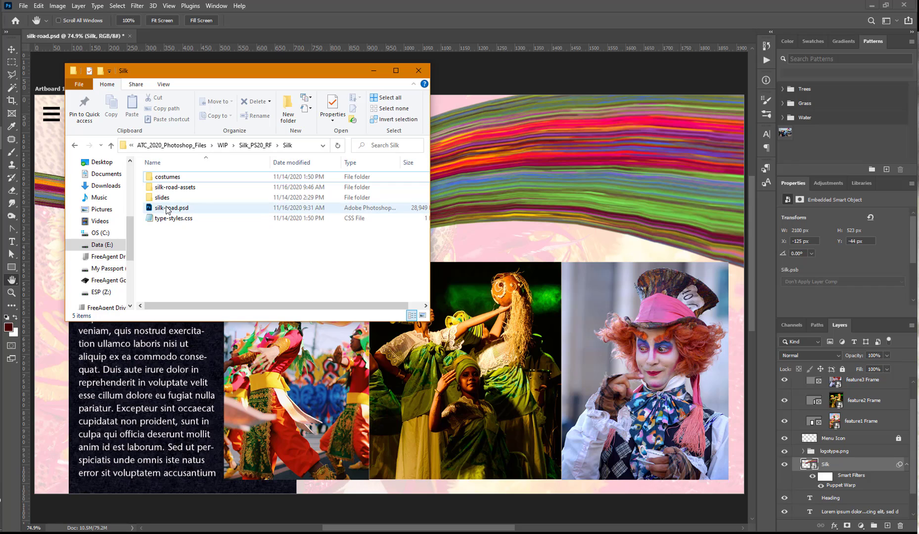
{"action": "double_click", "coordinate": [175, 187]}
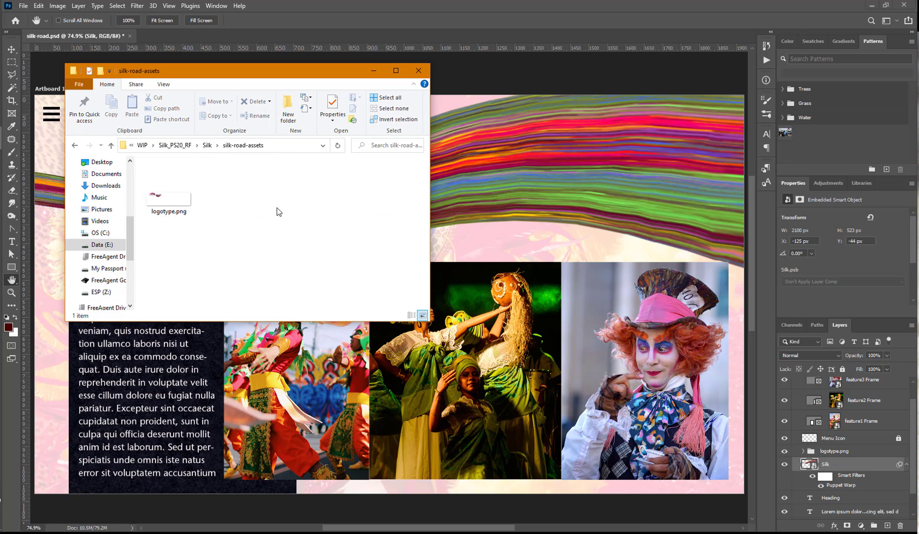
{"action": "left_click", "coordinate": [494, 80]}
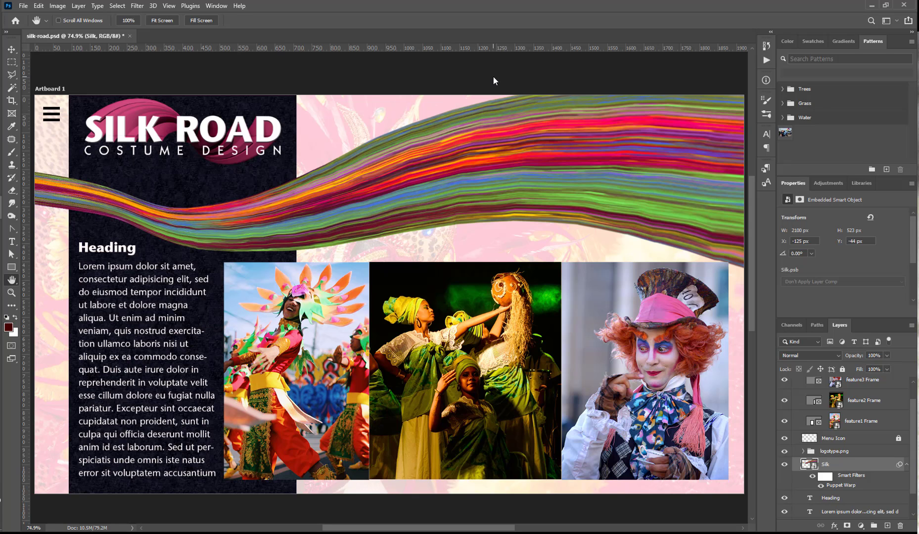
- Rename the Silk layer as silk-lg.png and check the silk-road-assets folder in File Explorer for the generated file
{"action": "double_click", "coordinate": [832, 466]}
{"action": "type", "text": "s"}
{"action": "key", "text": "Return"}
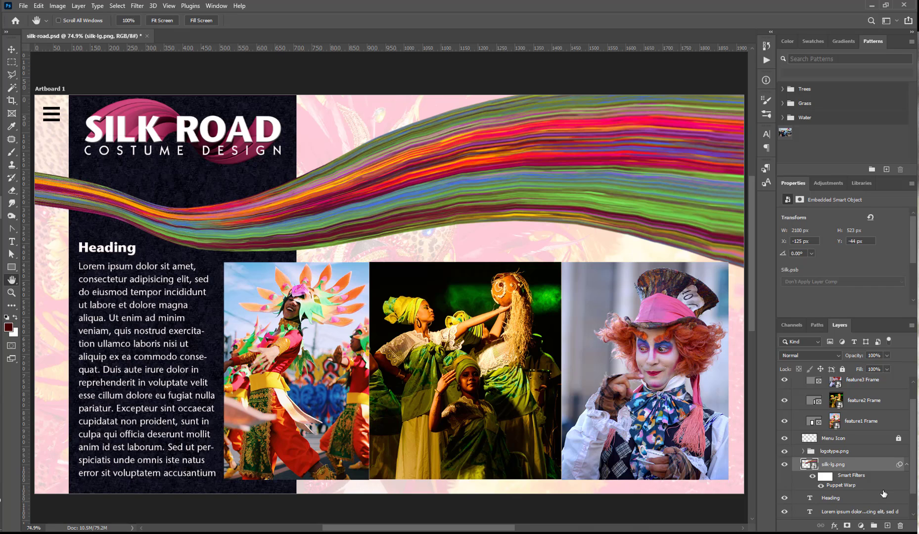
{"action": "key", "text": "alt+Tab"}
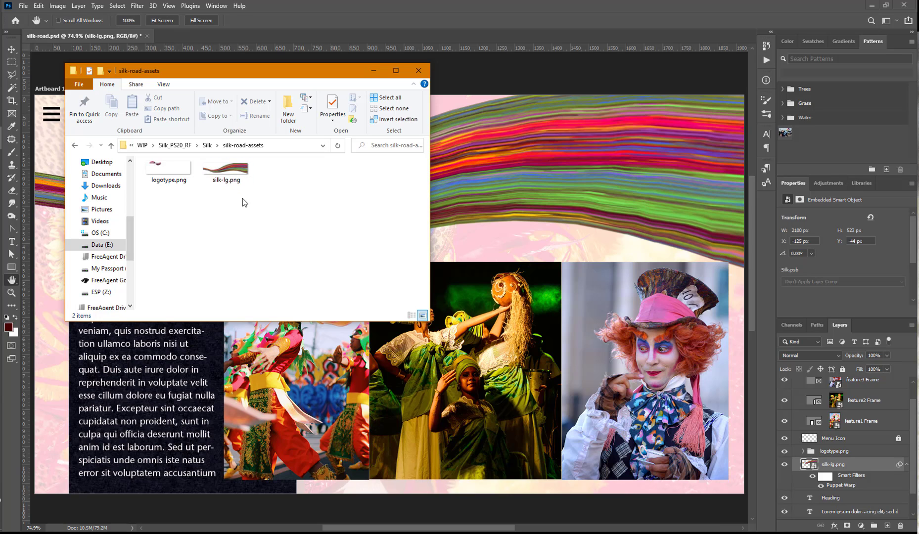
{"action": "left_click", "coordinate": [374, 71]}
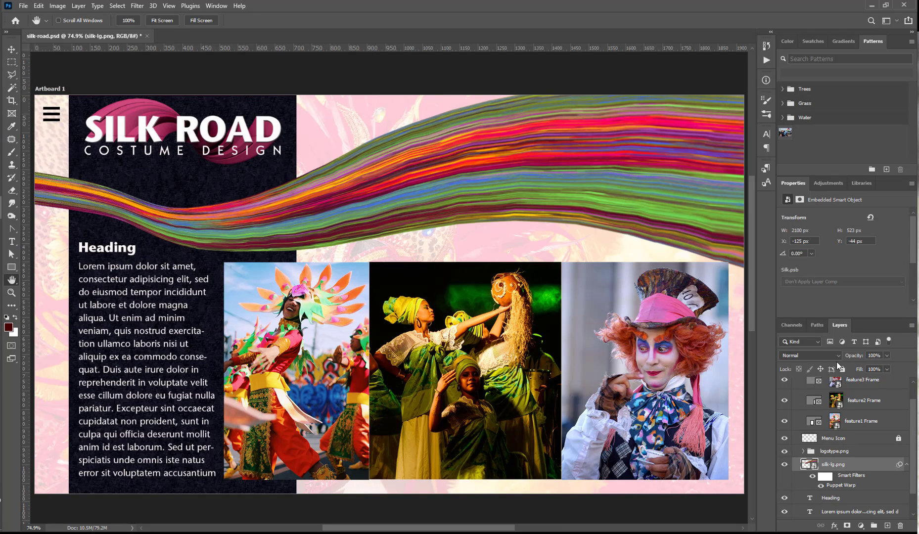
- Rename the Menu Icon layer as menu-icon.gif
{"action": "left_click_drag", "start_coordinate": [914, 412], "coordinate": [916, 428]}
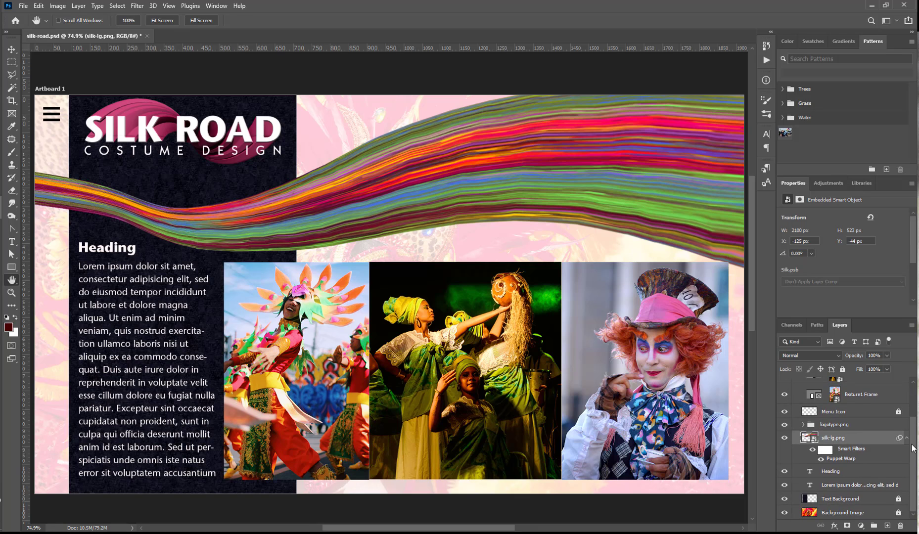
{"action": "mouse_move", "coordinate": [915, 449]}
{"action": "left_mouse_down"}
{"action": "mouse_move", "coordinate": [914, 431]}
{"action": "mouse_move", "coordinate": [915, 451]}
{"action": "left_mouse_up"}
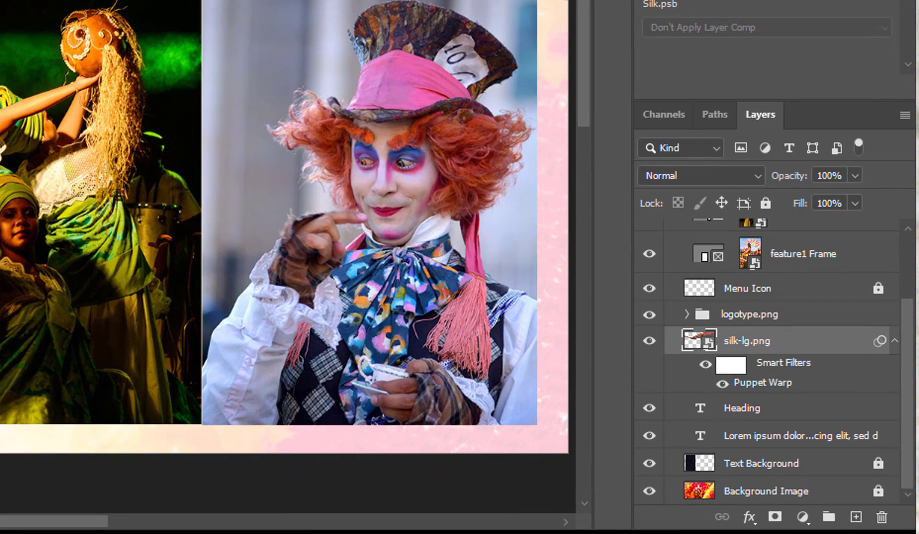
{"action": "double_click", "coordinate": [757, 290]}
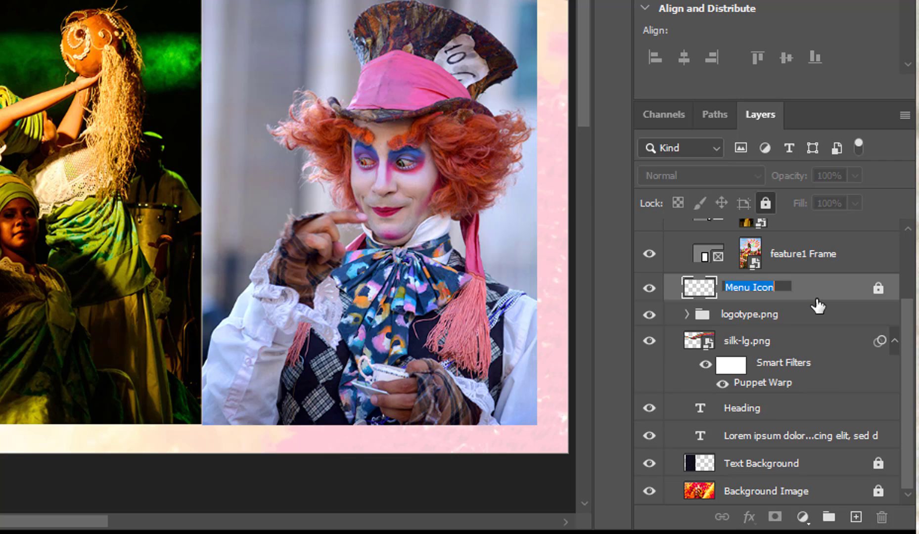
{"action": "type", "text": "menu"}
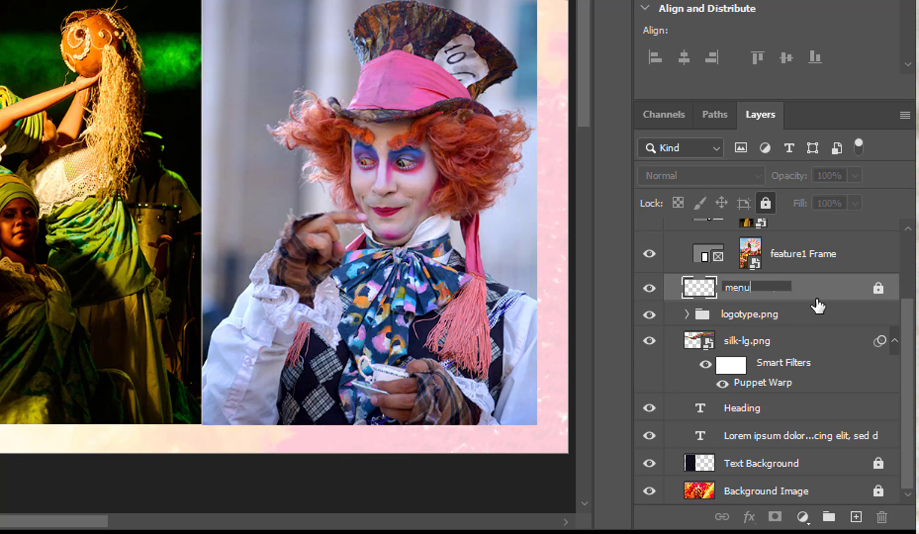
{"action": "type", "text": "-i"}
{"action": "type", "text": "con"}
{"action": "type", "text": ".ai"}
{"action": "type", "text": "f"}
{"action": "key", "text": "Return"}
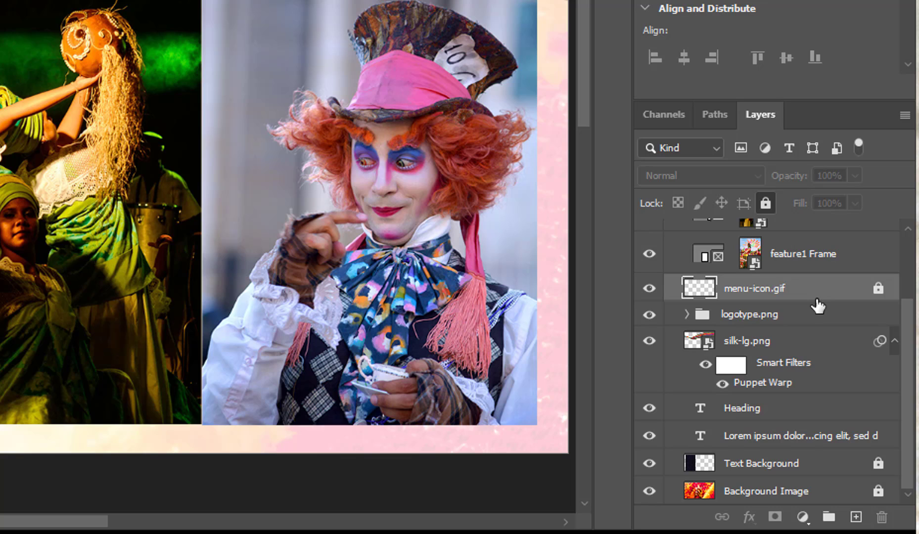
- Rename the Text Background layer as text-bkg.jpg
{"action": "double_click", "coordinate": [786, 462]}
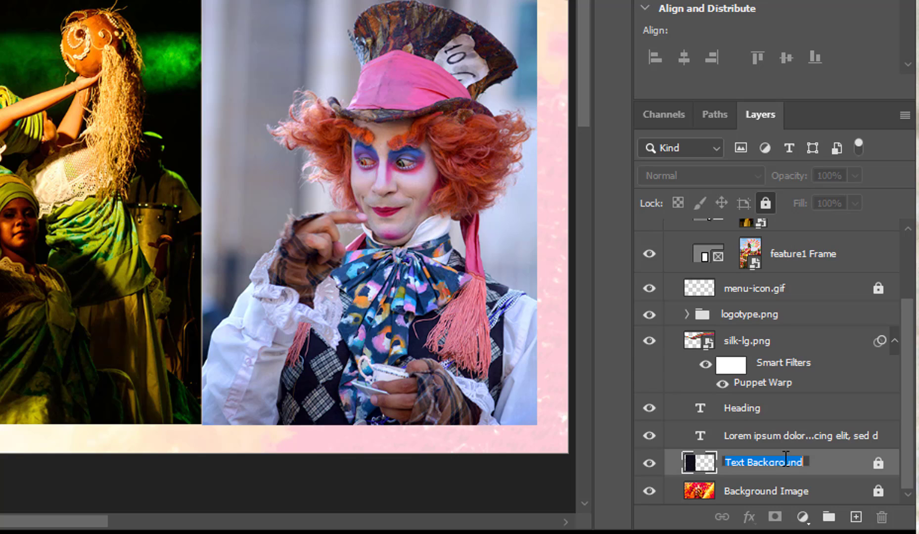
{"action": "type", "text": "text-"}
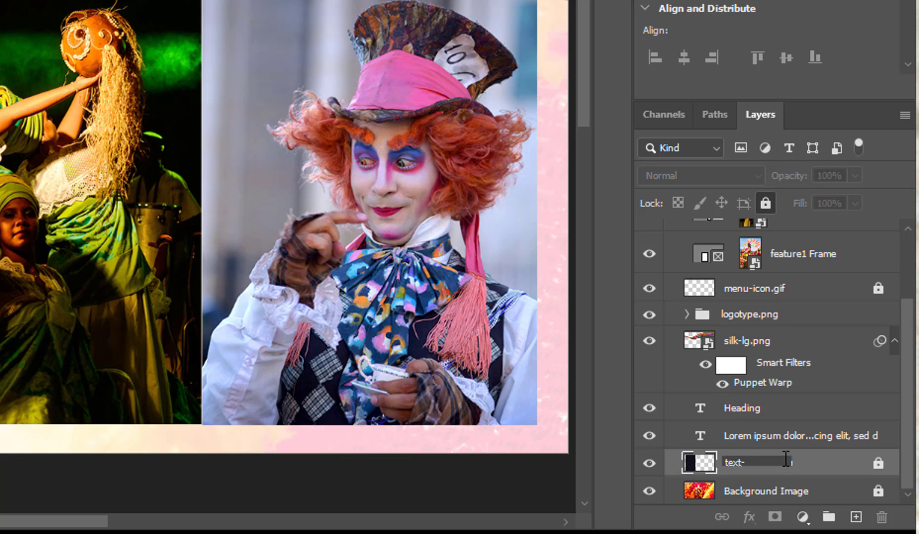
{"action": "type", "text": "bkg.jpg"}
{"action": "key", "text": "Return"}
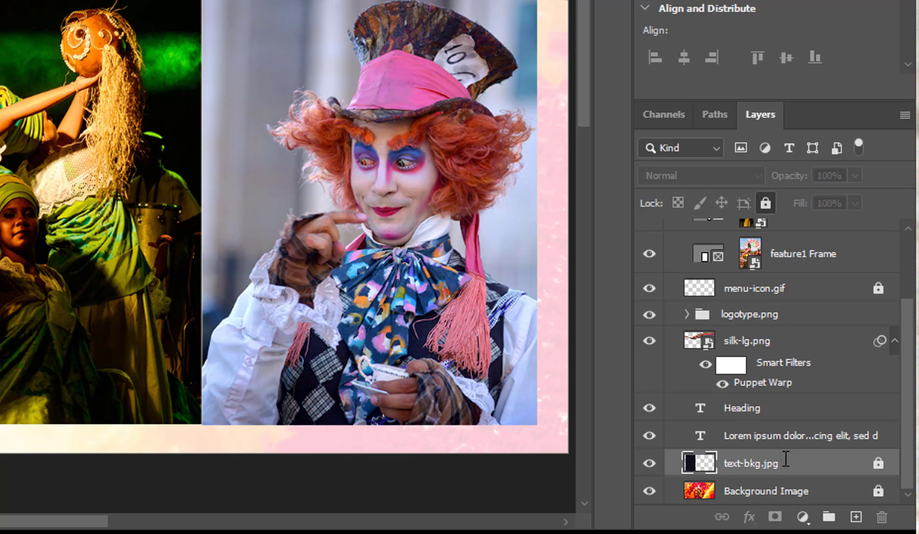
- Rename the Background Image layer as body-bkg.jpg
{"action": "left_click", "coordinate": [773, 500]}
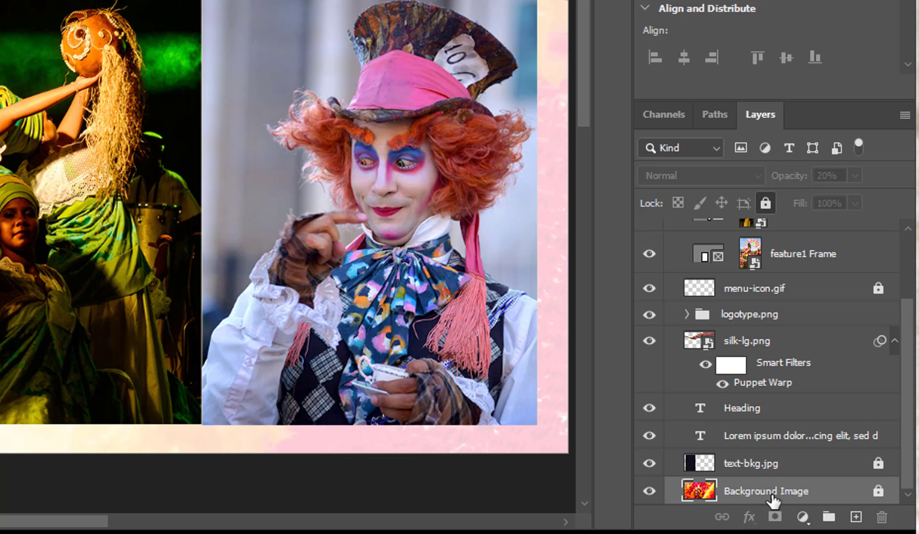
{"action": "double_click", "coordinate": [772, 499]}
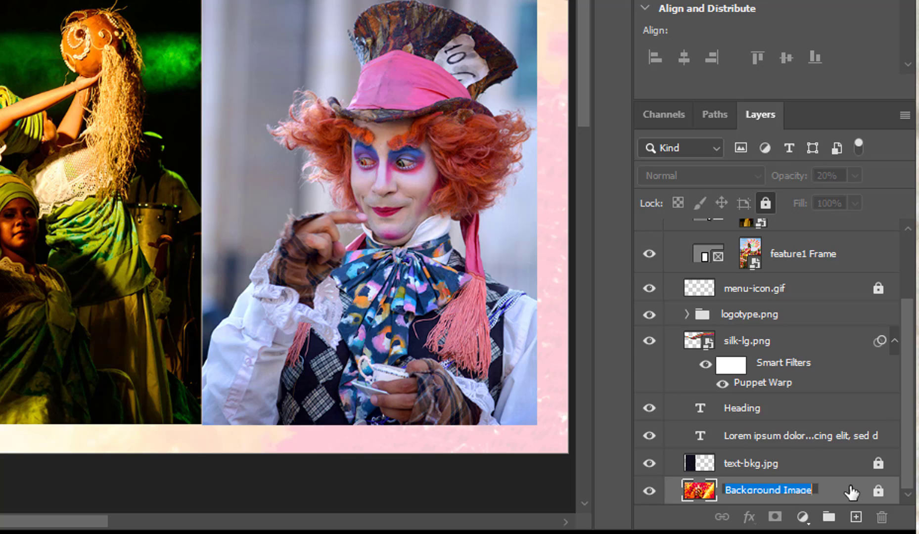
{"action": "type", "text": "body"}
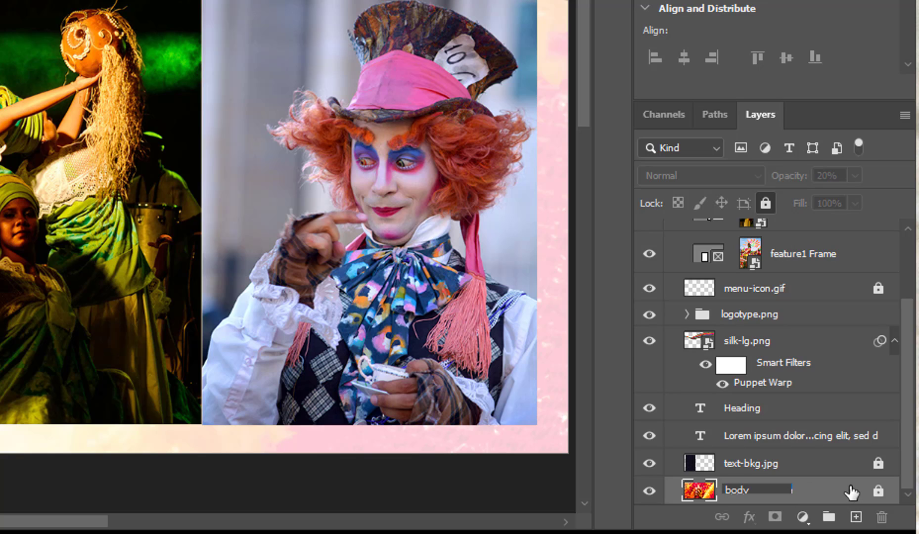
{"action": "type", "text": "-bkg.jpg"}
{"action": "key", "text": "Return"}
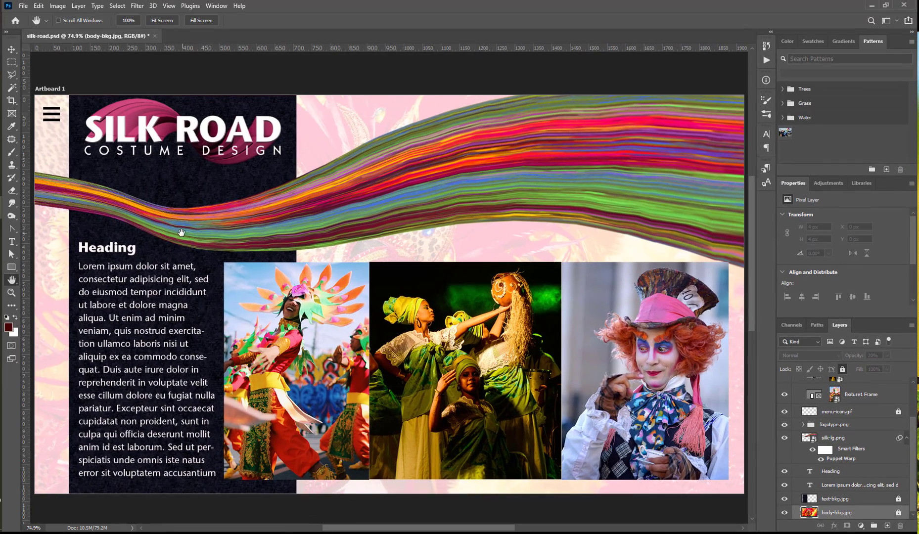
- Check the generated images in the silk-road-assets folder in File Explorer, then return to Photoshop and save the document
{"action": "key", "text": "alt+Tab"}
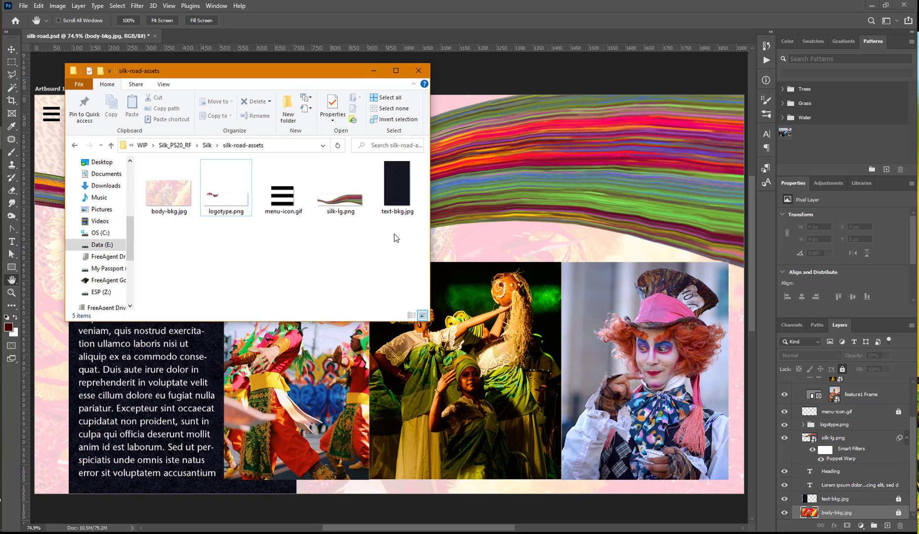
{"action": "left_click", "coordinate": [438, 129]}
{"action": "left_click", "coordinate": [24, 6]}
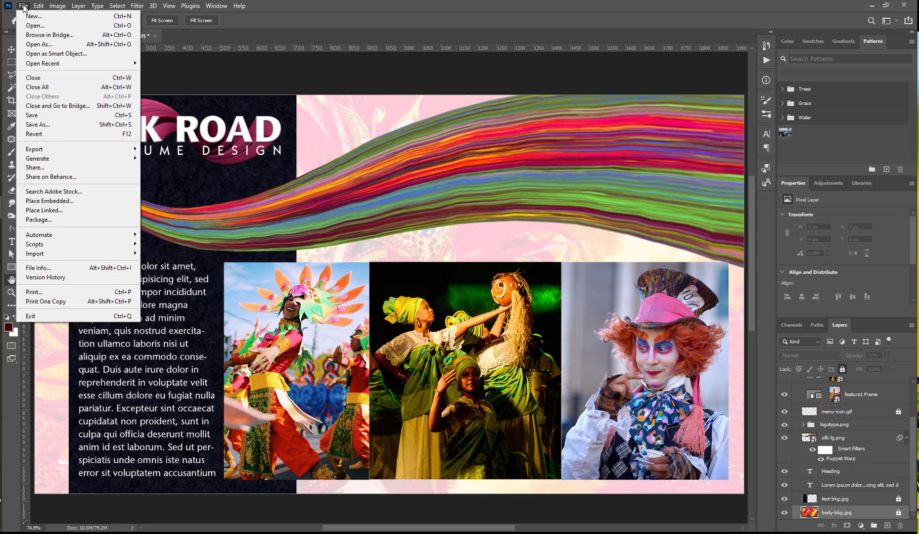
{"action": "left_click", "coordinate": [51, 115]}
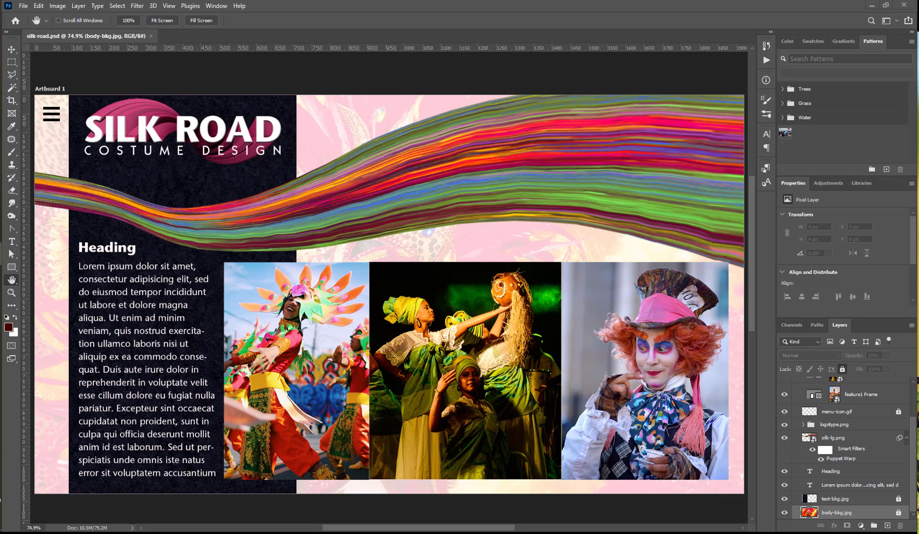
- Rename the Heading text layer as h1-lg
{"action": "scroll", "coordinate": [390, 296], "scroll_direction": "down", "scroll_amount": 1}
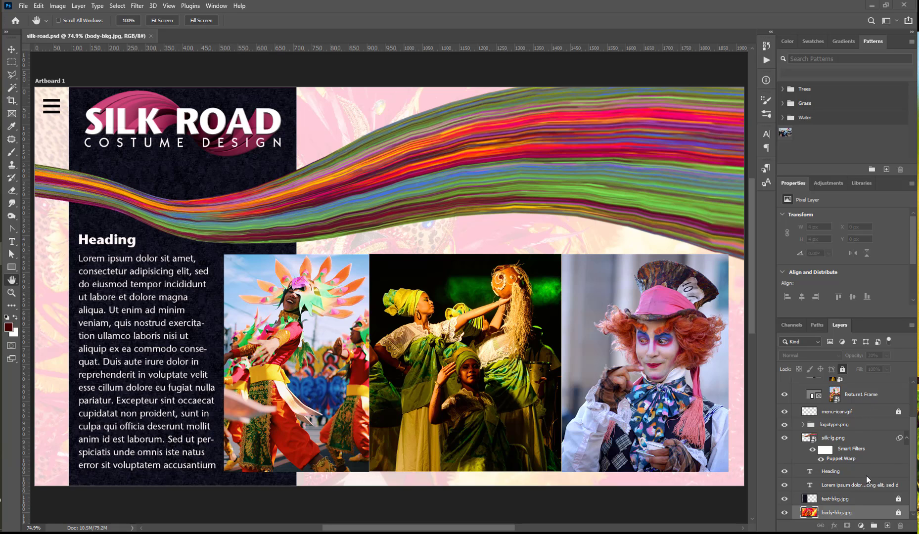
{"action": "double_click", "coordinate": [839, 471]}
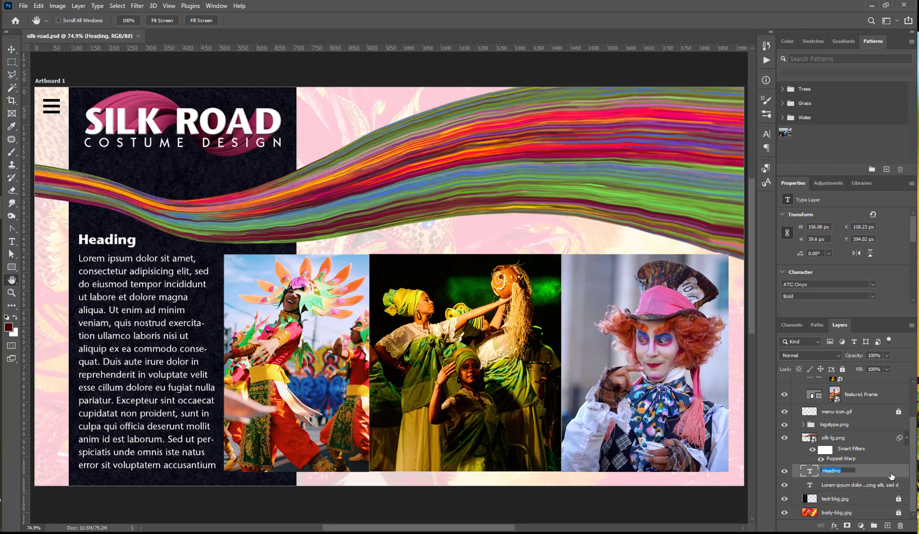
{"action": "type", "text": "h"}
{"action": "type", "text": "1-lo"}
{"action": "key", "text": "Return"}
- Copy the CSS of the h1-lg layer and open type-styles.css from the Silk folder in Notepad
{"action": "right_click", "coordinate": [848, 474]}
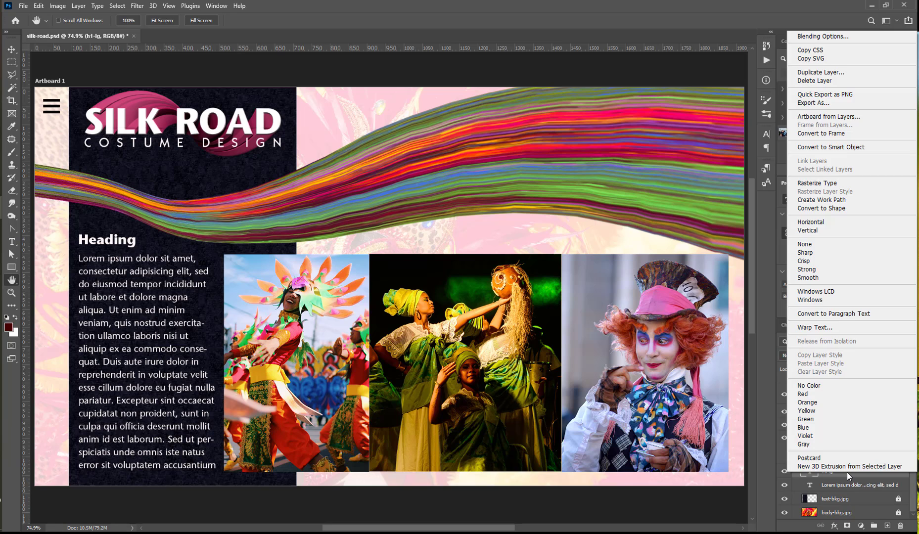
{"action": "left_click", "coordinate": [818, 51]}
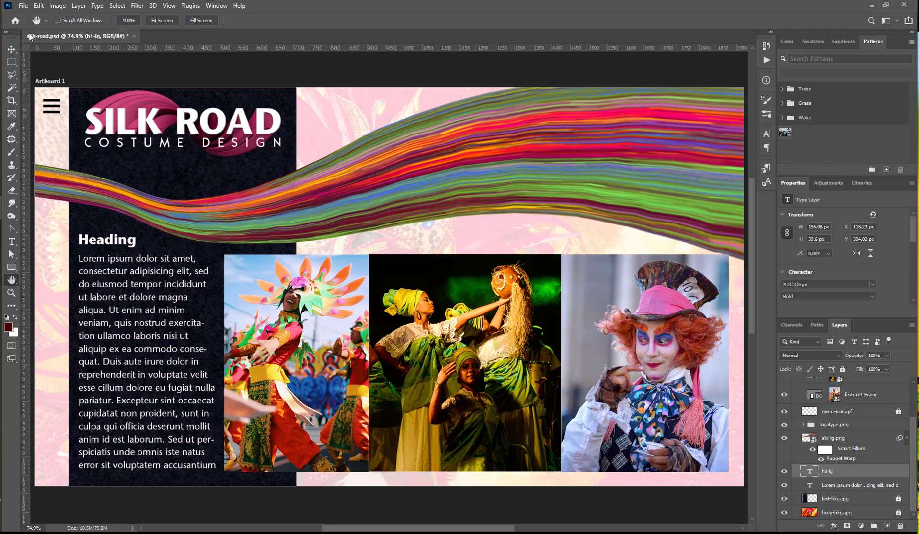
{"action": "left_click", "coordinate": [1, 138]}
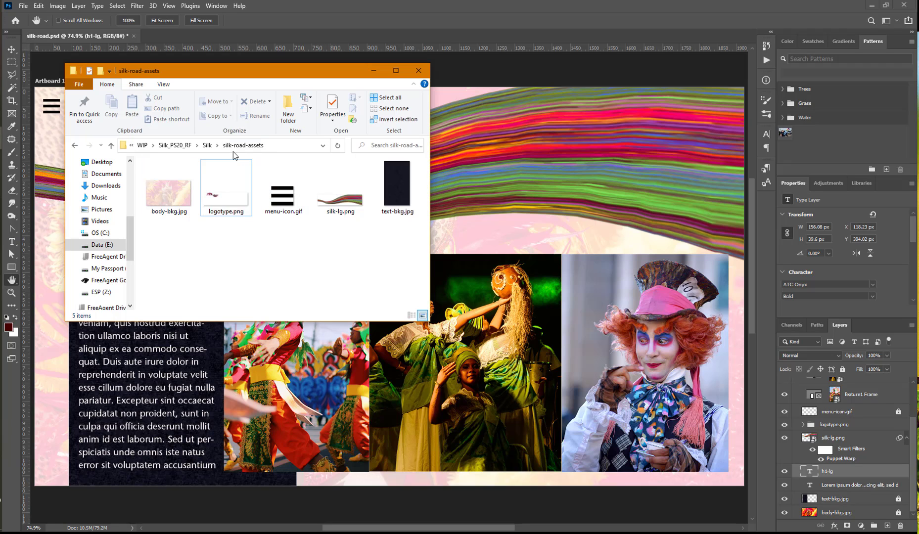
{"action": "left_click", "coordinate": [208, 146]}
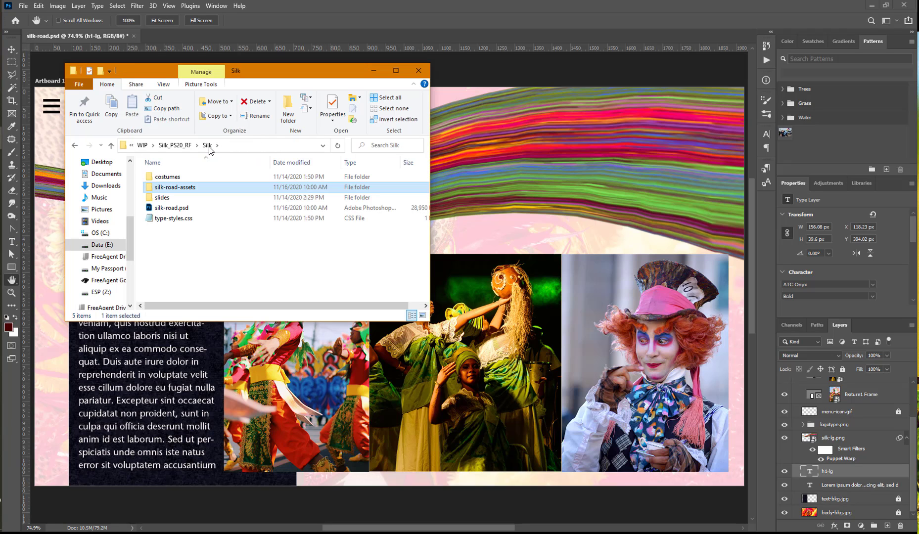
{"action": "double_click", "coordinate": [174, 220]}
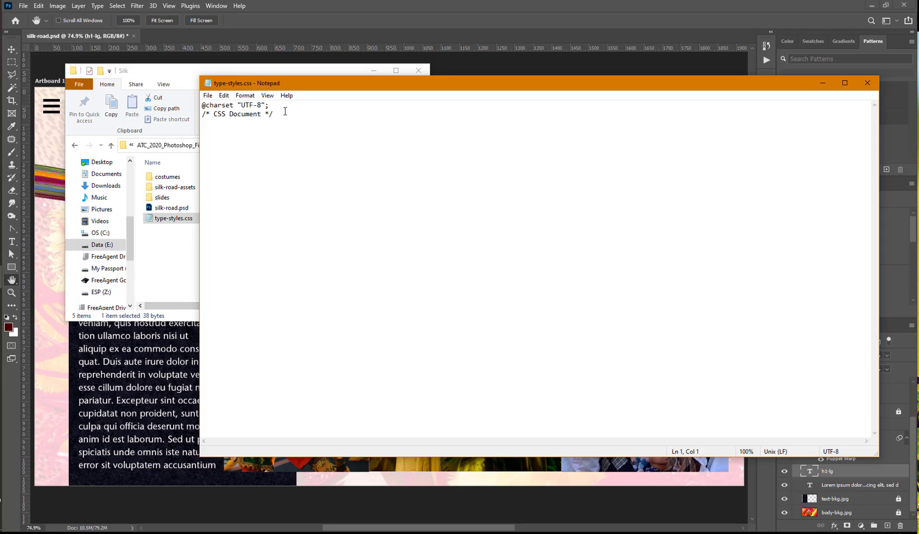
- Paste the copied h1_lg CSS rule below the CSS Document comment in type-styles.css and minimize Notepad
{"action": "left_click", "coordinate": [211, 132]}
{"action": "left_click", "coordinate": [208, 123]}
{"action": "type", "text": ".h1_lg {   font-size: 26.235px;   font-family: \"ATC Onyx\";   color: rgb(252, 246, 246);   font-weight: bold;   line-height: 1;   -moz-transform: matrix( 1.40379854101387,0,0,1.37219925126644,0,0);   -webkit-transform: matrix( 1.40379854101387,0,0,1.37219925126644,0,0);   -ms-transform: matrix( 1.40379854101387,0,0,1.37219925126644,0,0);   position: absolute;   left: 140.645px;   top: 426.465px;   z-index: 5; }"}
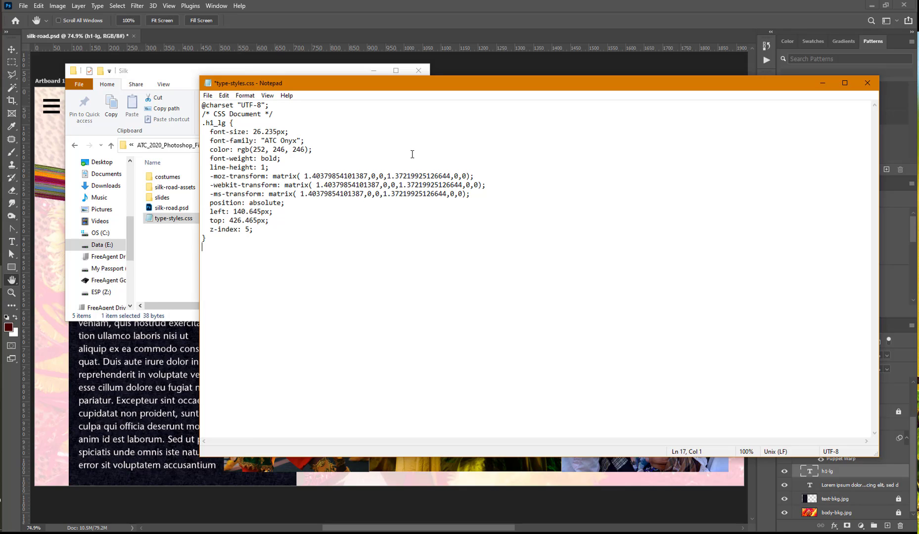
{"action": "left_click", "coordinate": [823, 83]}
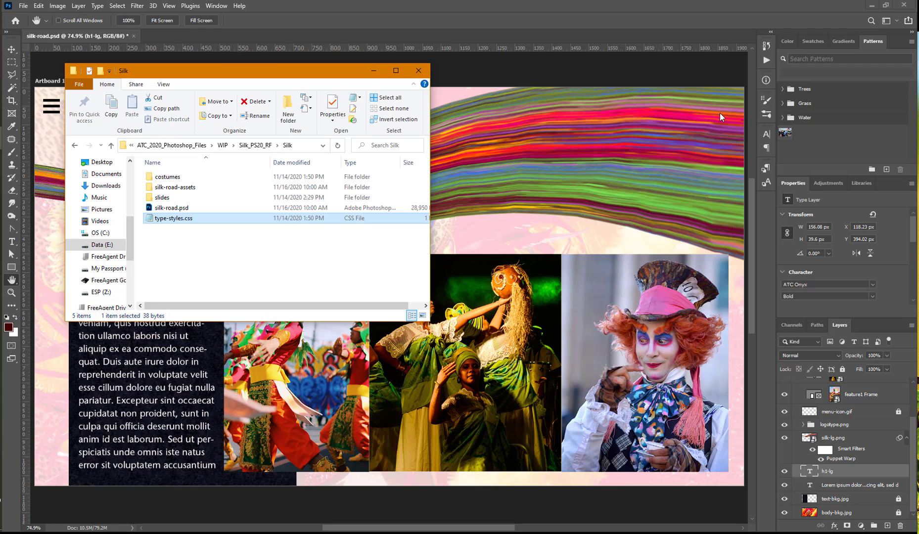
- Return to Photoshop and rename the Lorem ipsum text layer as body-copy-lg
{"action": "left_click", "coordinate": [848, 484]}
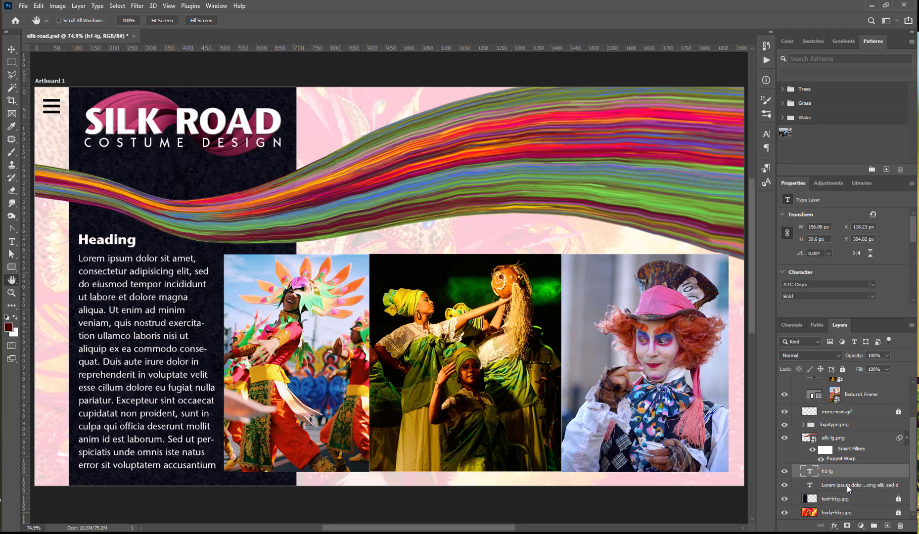
{"action": "left_click", "coordinate": [847, 485]}
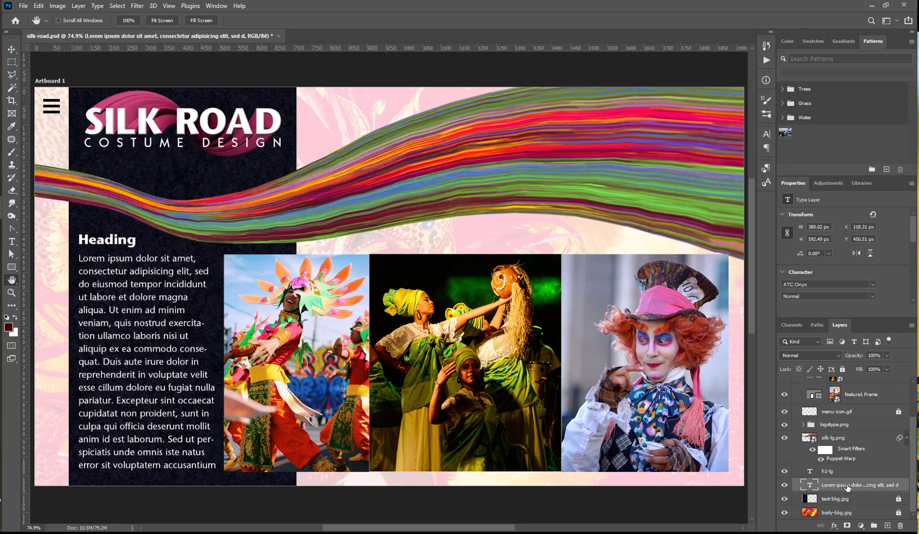
{"action": "double_click", "coordinate": [847, 485]}
{"action": "type", "text": "body-copy-lg"}
{"action": "key", "text": "Return"}
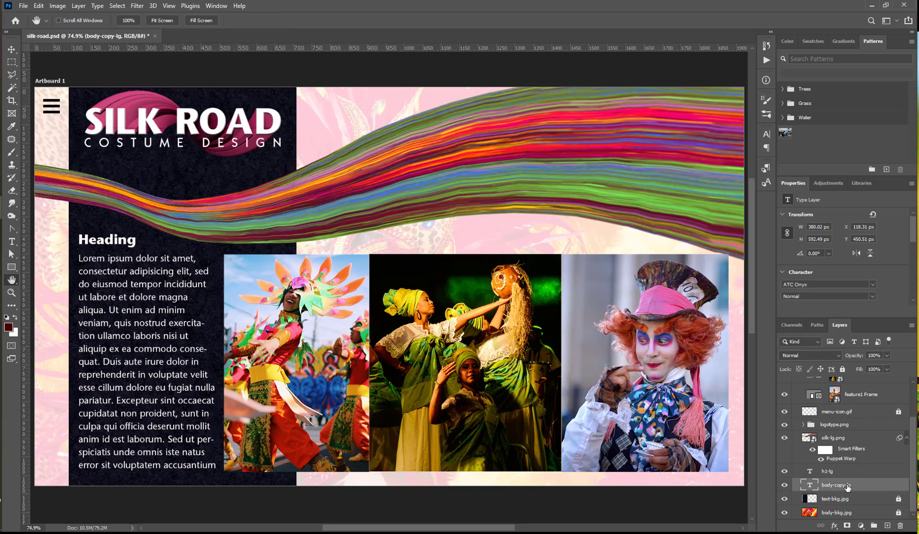
- Copy the CSS of the body-copy-lg layer and paste it below the h1_lg rule in type-styles.css
{"action": "right_click", "coordinate": [848, 488]}
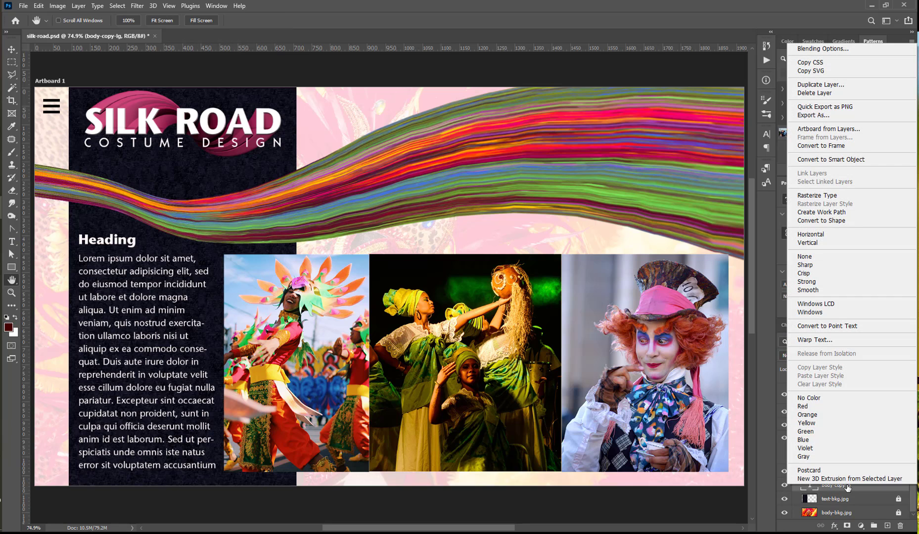
{"action": "left_click", "coordinate": [815, 63]}
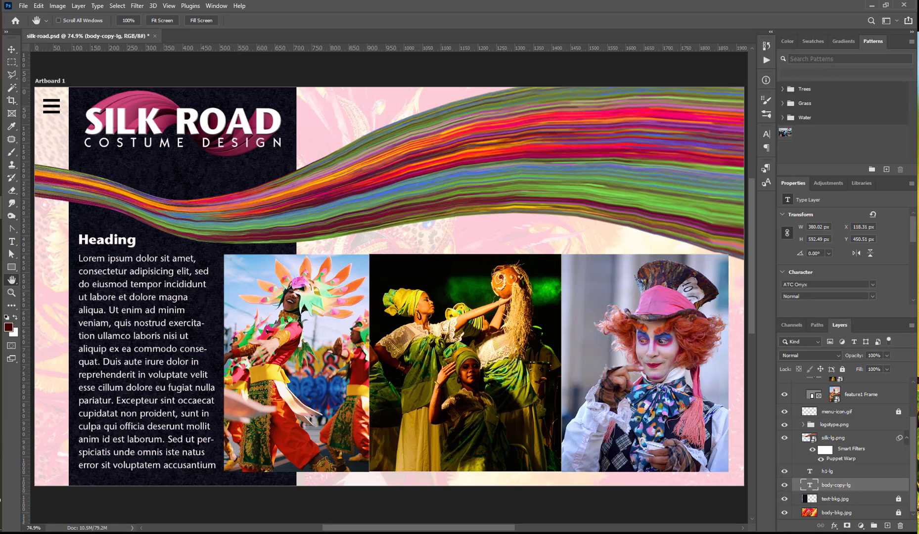
{"action": "left_click", "coordinate": [1, 277]}
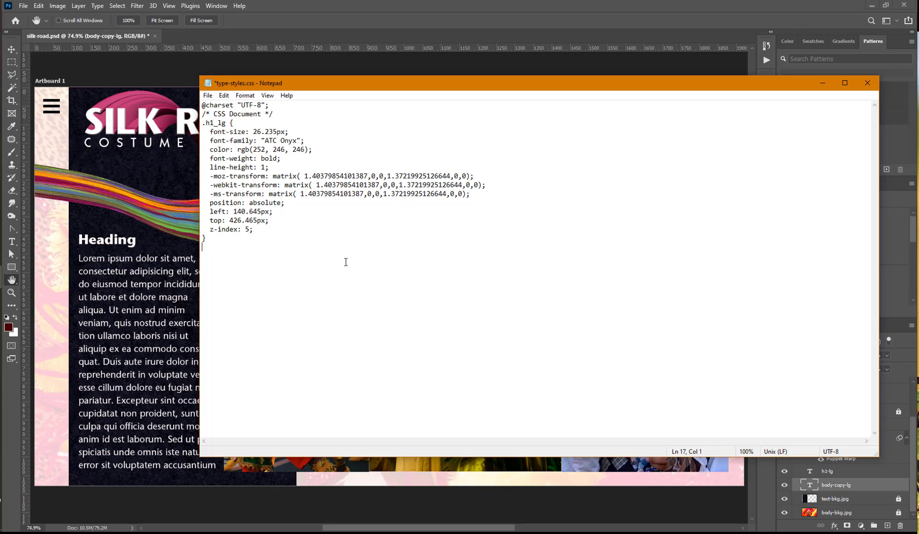
{"action": "key", "text": "ctrl+v"}
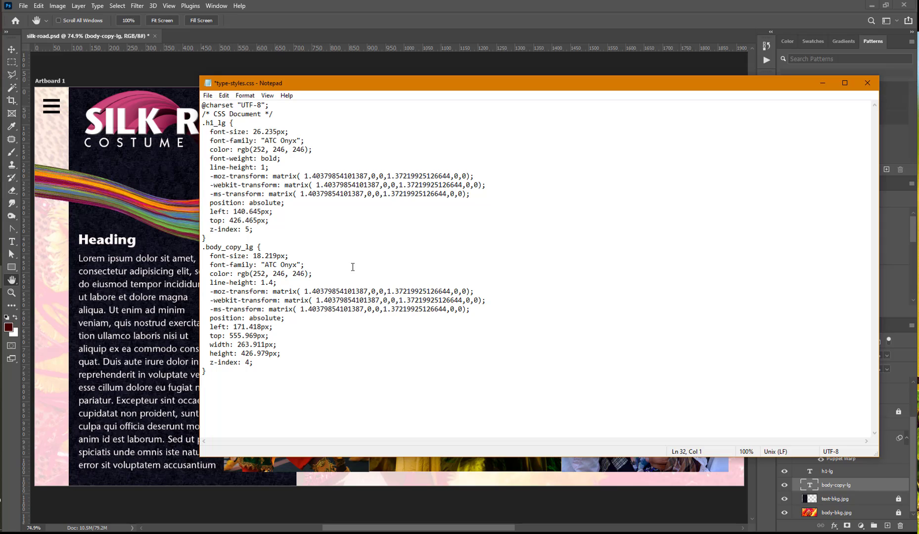
- Save type-styles.css and close Notepad
{"action": "left_click", "coordinate": [207, 96]}
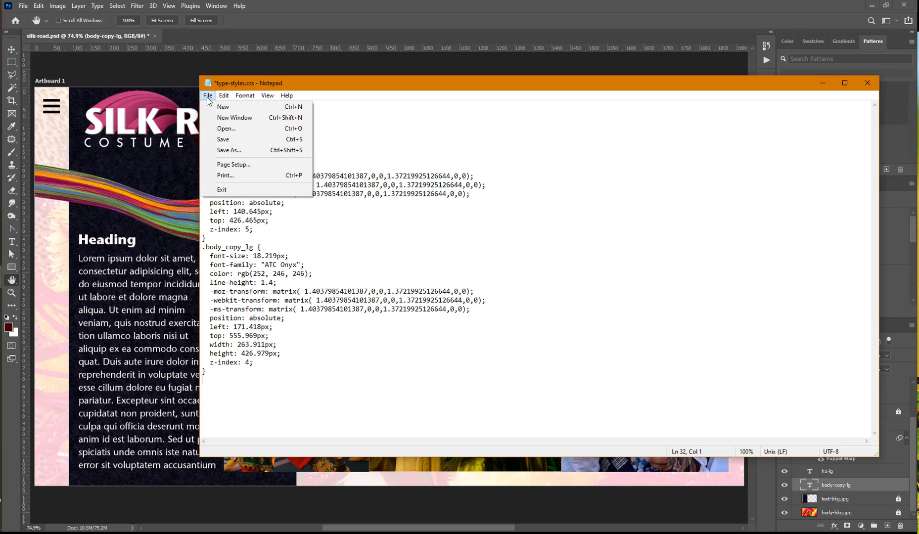
{"action": "left_click", "coordinate": [222, 139]}
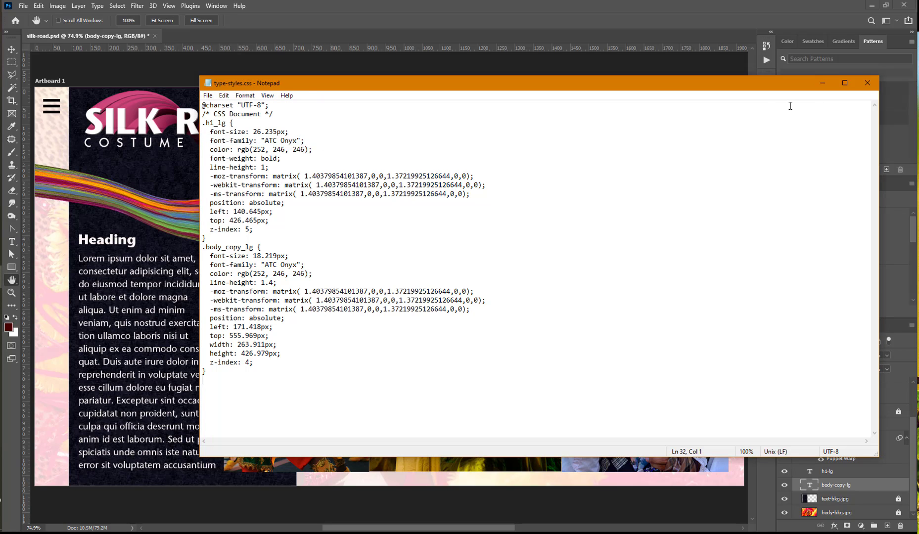
{"action": "left_click", "coordinate": [868, 82]}
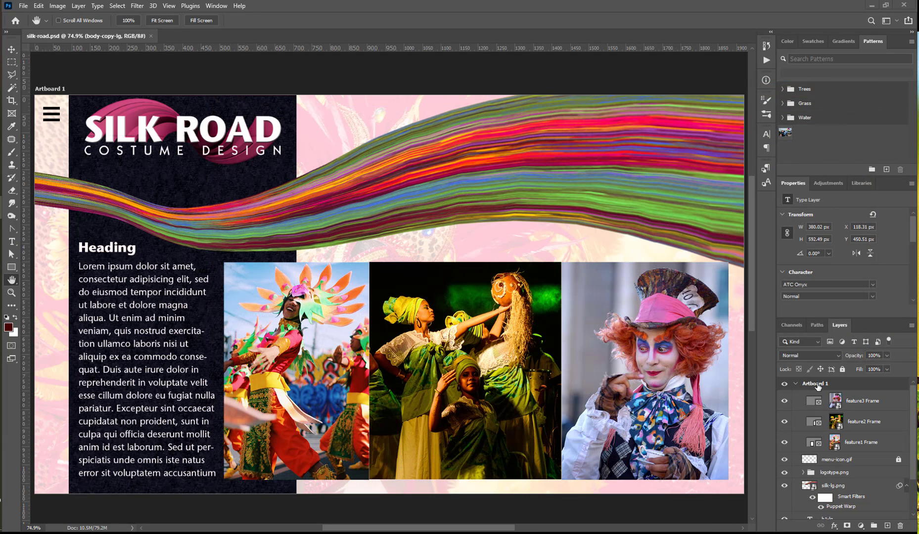
- Rename Artboard 1 as Web Large
{"action": "double_click", "coordinate": [816, 383]}
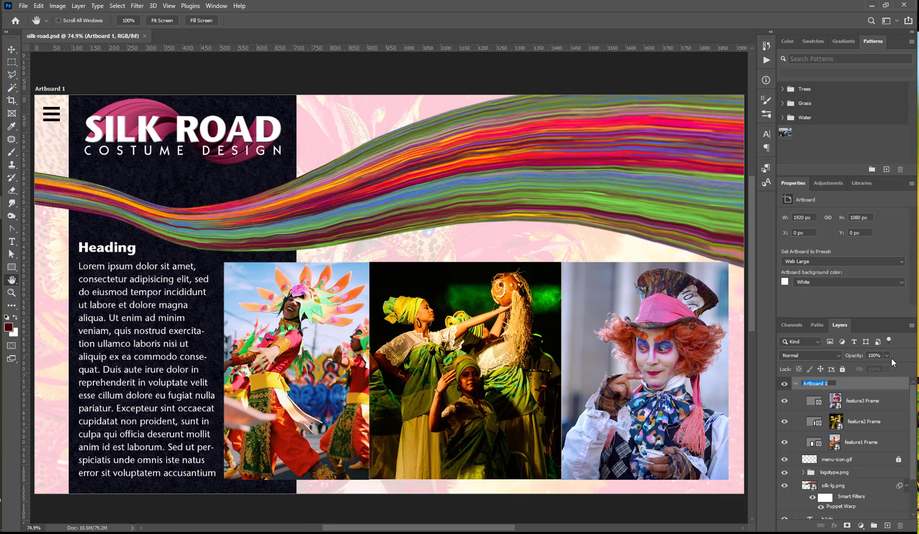
{"action": "type", "text": "Web Large"}
{"action": "key", "text": "Return"}
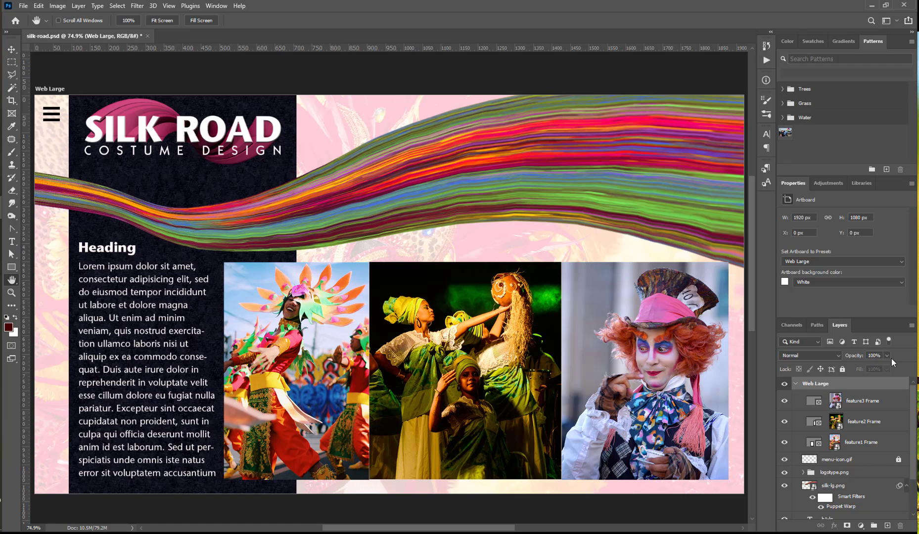
- Collapse the Web Large artboard's layer list and save silk-road.psd
{"action": "left_click", "coordinate": [797, 385]}
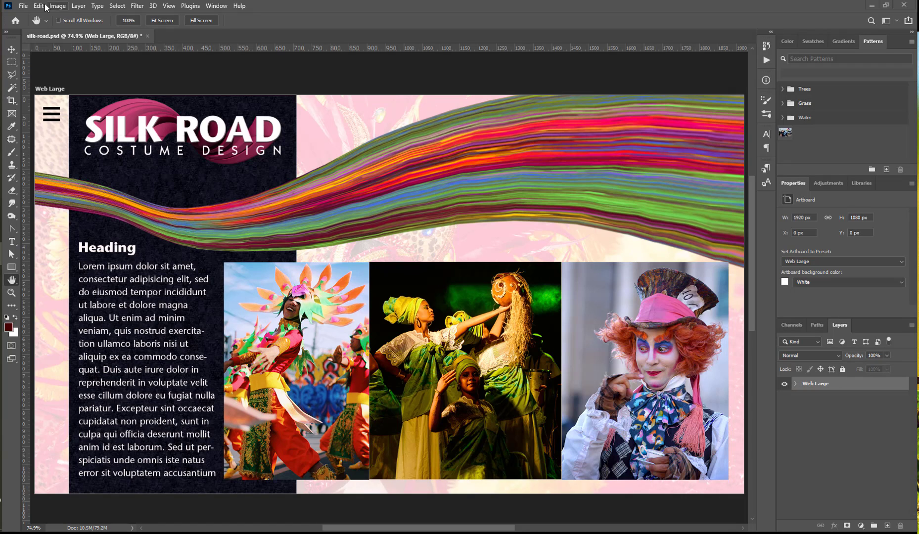
{"action": "left_click", "coordinate": [22, 5]}
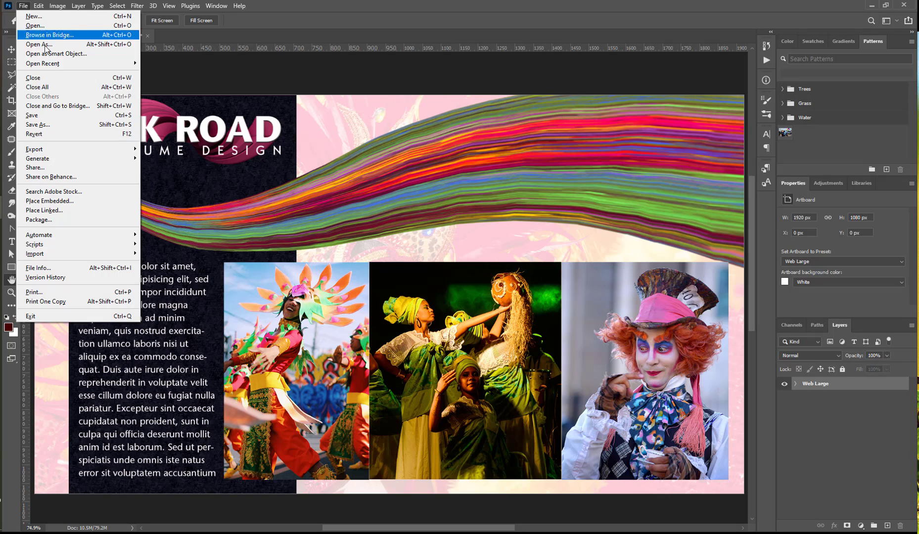
{"action": "left_click", "coordinate": [37, 116]}
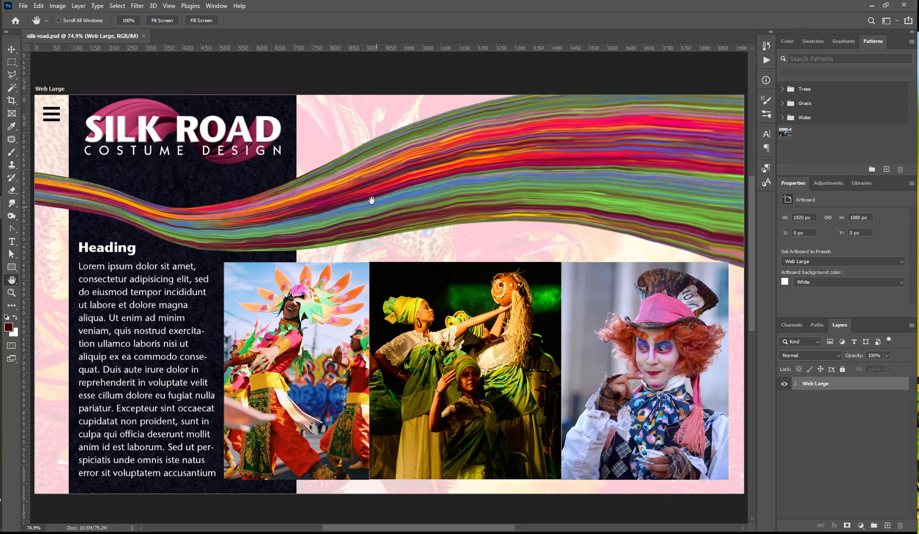
- Duplicate the Web Large artboard with all its contents to its right using the Artboard tool
{"action": "left_click", "coordinate": [16, 54]}
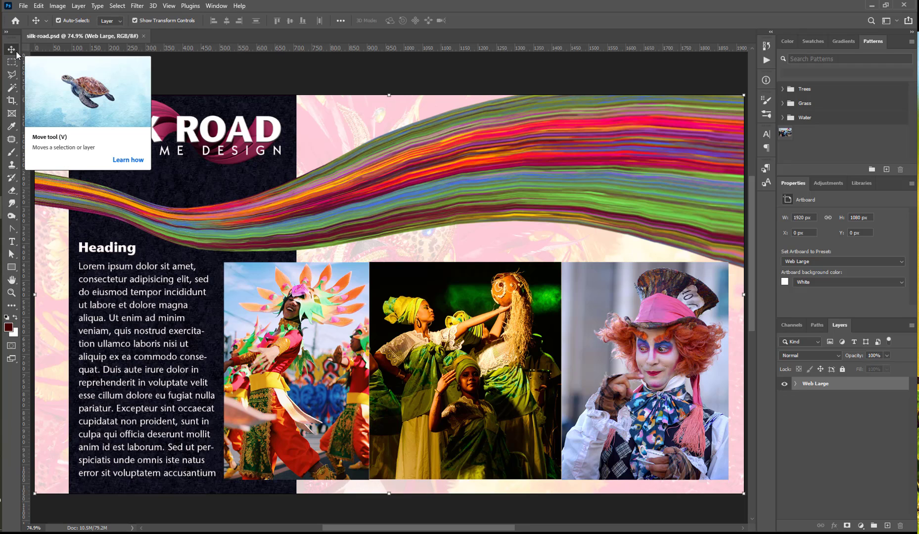
{"action": "right_click", "coordinate": [14, 51]}
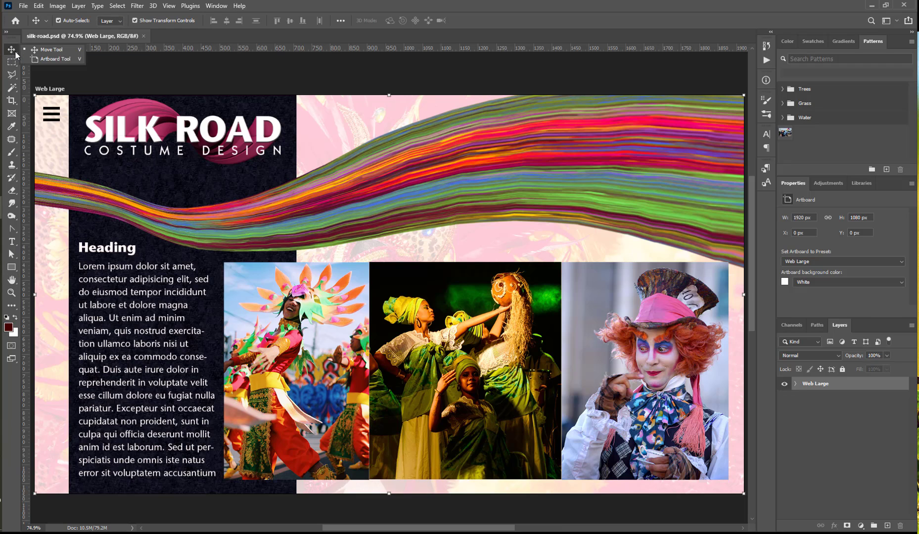
{"action": "left_click", "coordinate": [41, 60]}
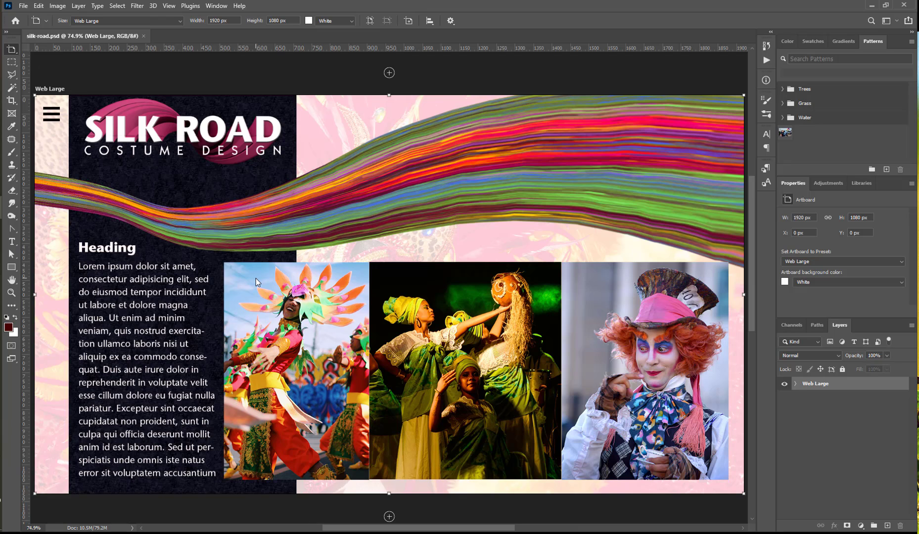
{"action": "left_click", "coordinate": [445, 313], "text": "alt"}
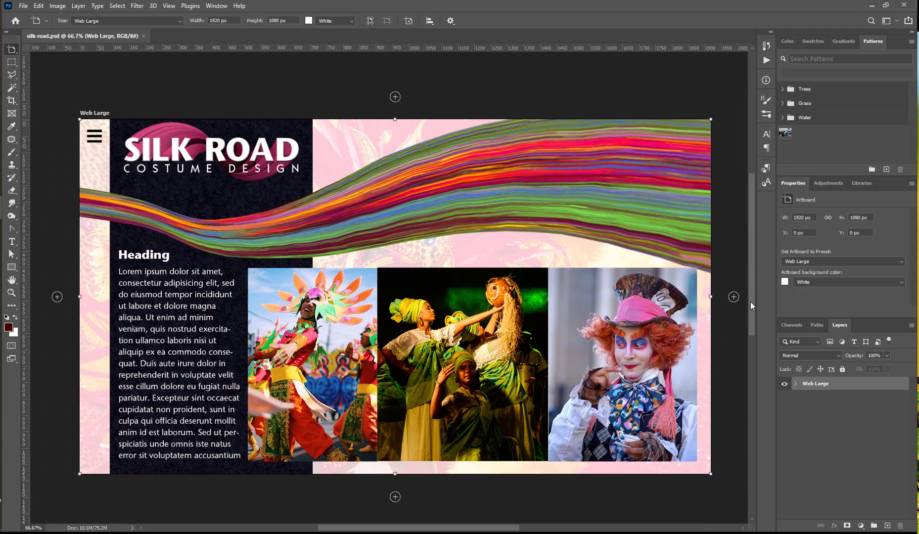
{"action": "left_click", "coordinate": [735, 298]}
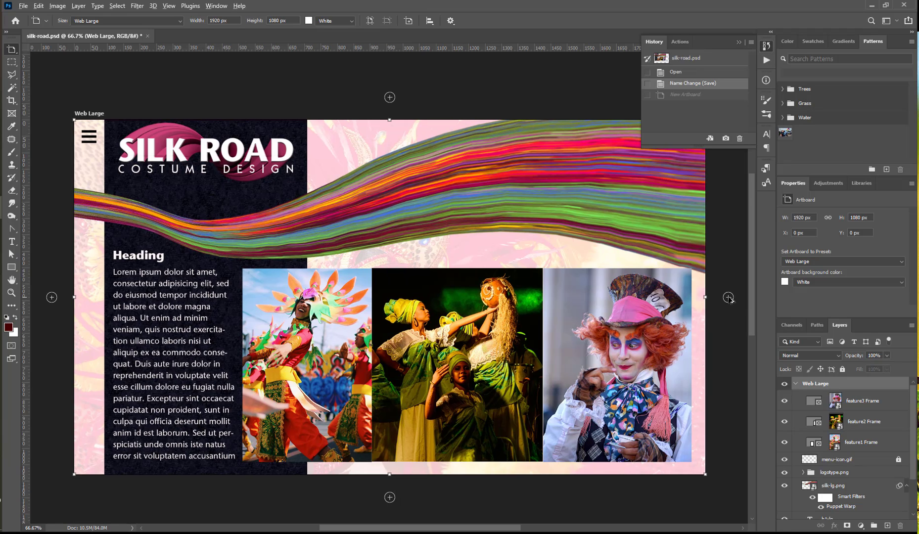
{"action": "left_click", "coordinate": [730, 298], "text": "alt"}
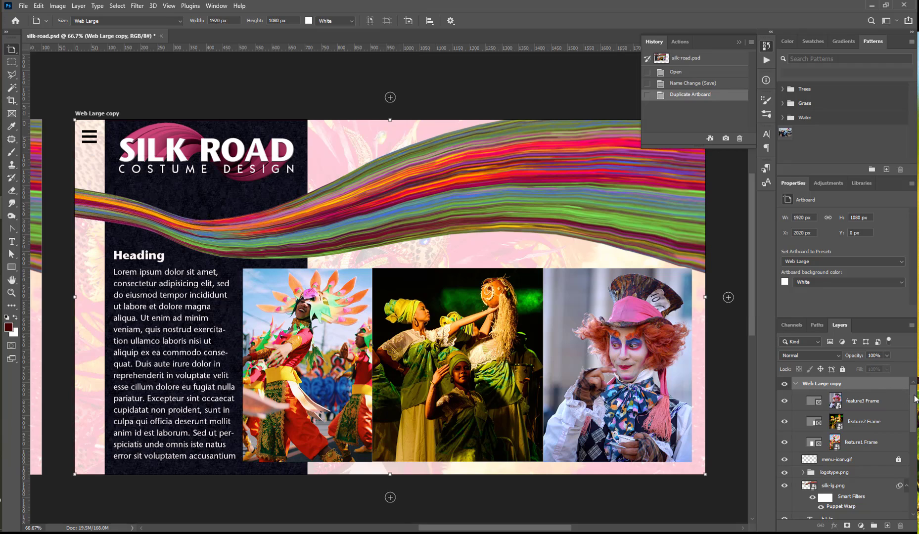
- Rename the duplicated artboard as iPhone V
{"action": "mouse_move", "coordinate": [915, 398]}
{"action": "left_mouse_down"}
{"action": "mouse_move", "coordinate": [915, 442]}
{"action": "mouse_move", "coordinate": [916, 390]}
{"action": "left_mouse_up"}
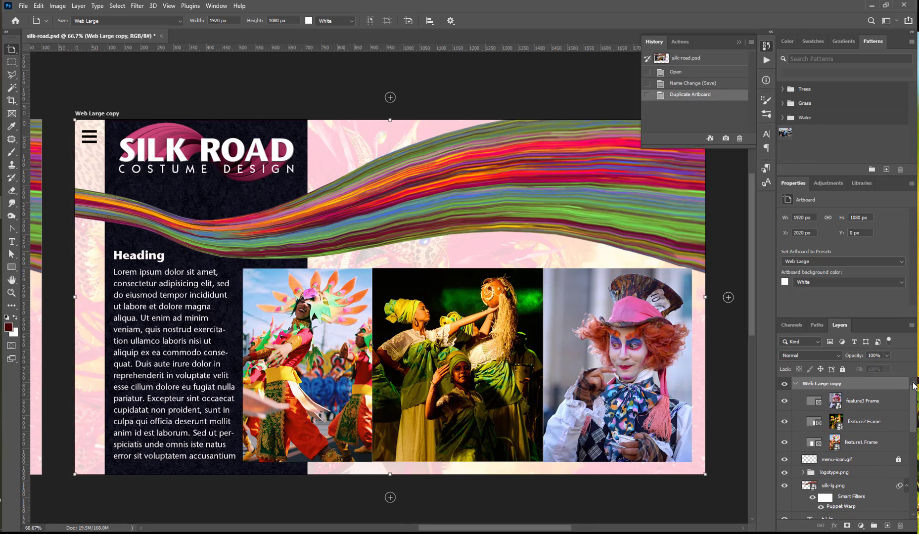
{"action": "double_click", "coordinate": [828, 384]}
{"action": "type", "text": "iPhone V"}
{"action": "key", "text": "Return"}
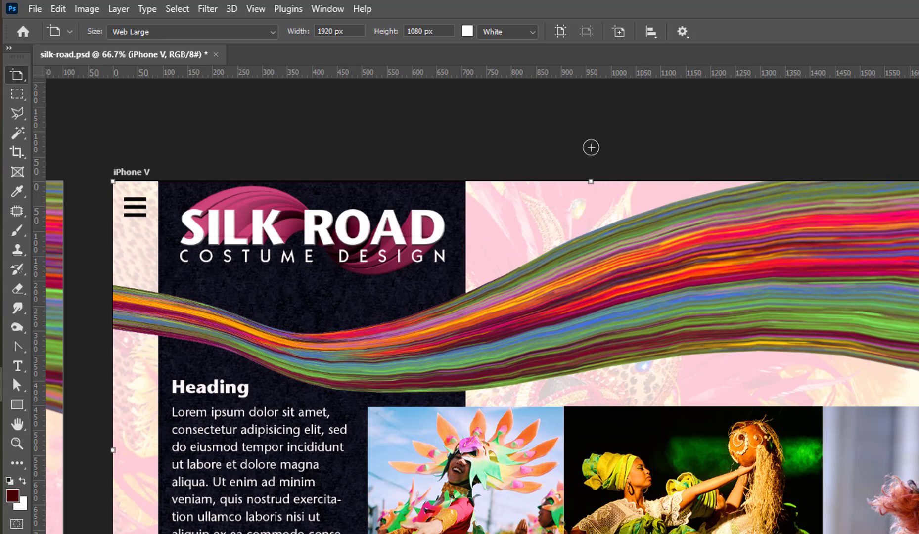
- Set the iPhone V artboard to the iPhone 8/7/6 size in portrait orientation and save the document
{"action": "left_click", "coordinate": [276, 32]}
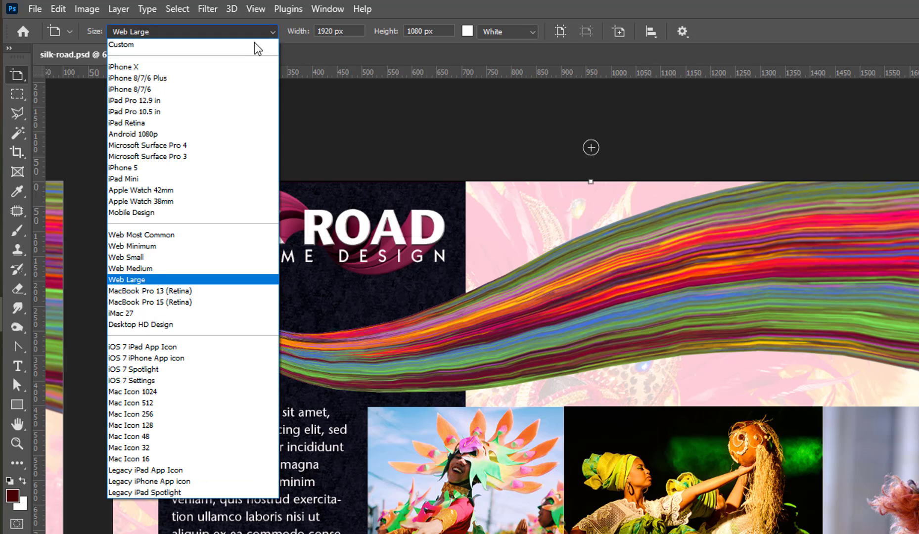
{"action": "left_click", "coordinate": [230, 90]}
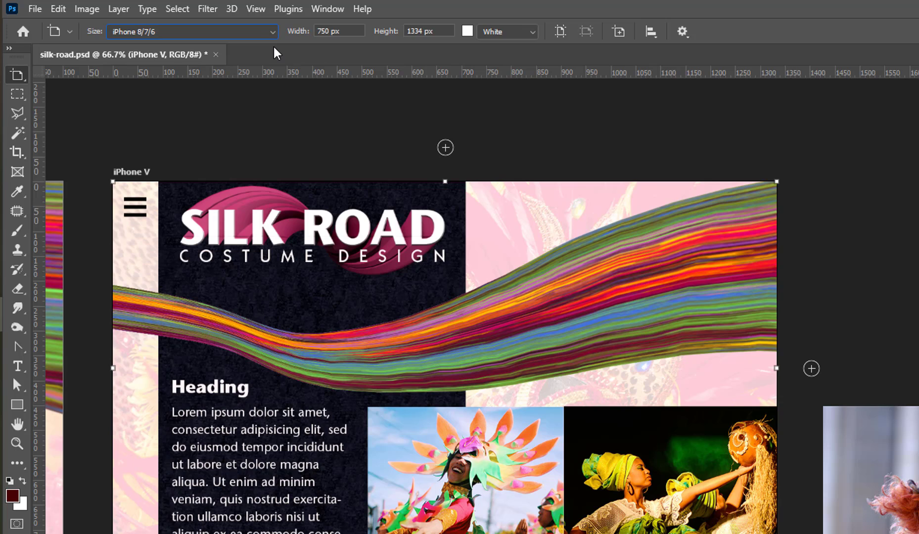
{"action": "left_click", "coordinate": [562, 32]}
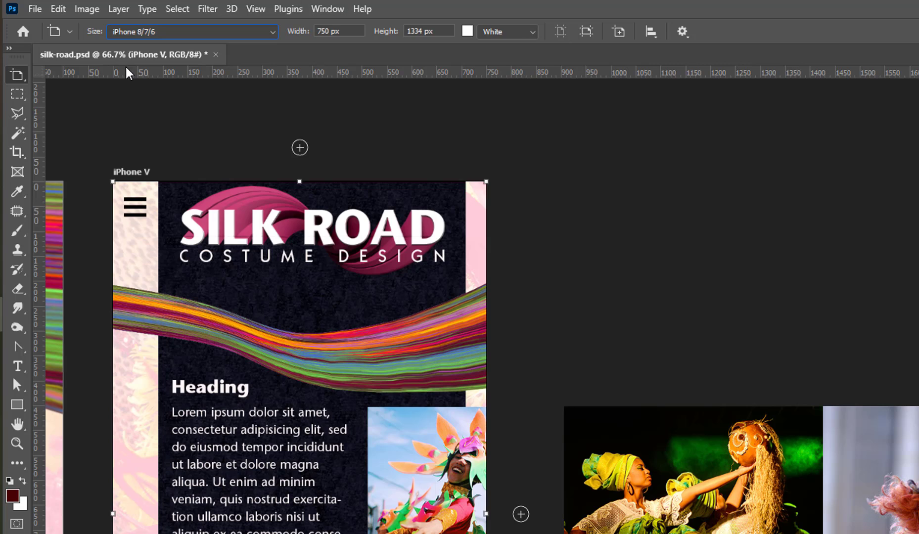
{"action": "left_click", "coordinate": [34, 9]}
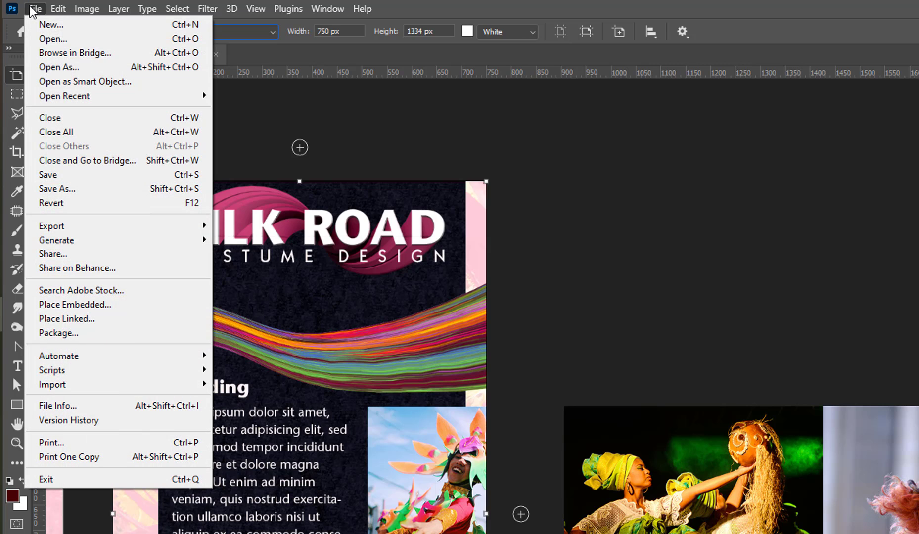
{"action": "left_click", "coordinate": [54, 174]}
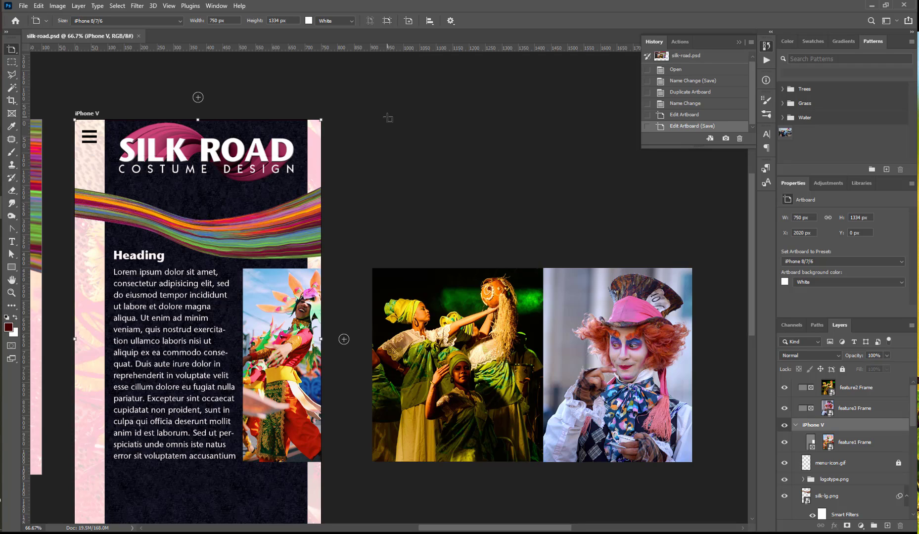
- Delete the feature2 Frame and feature3 Frame layers that lie outside the iPhone V artboard
{"action": "left_click", "coordinate": [868, 390]}
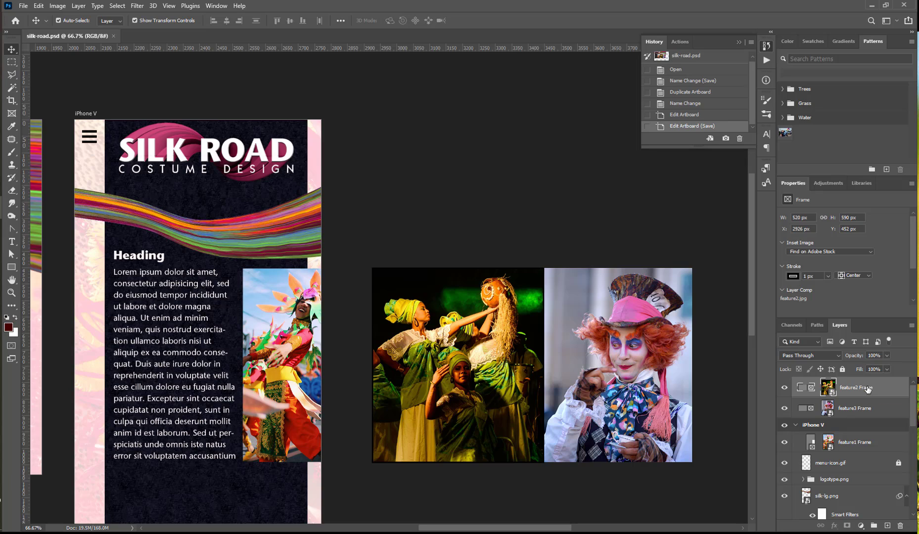
{"action": "left_click", "coordinate": [865, 410], "text": "shift"}
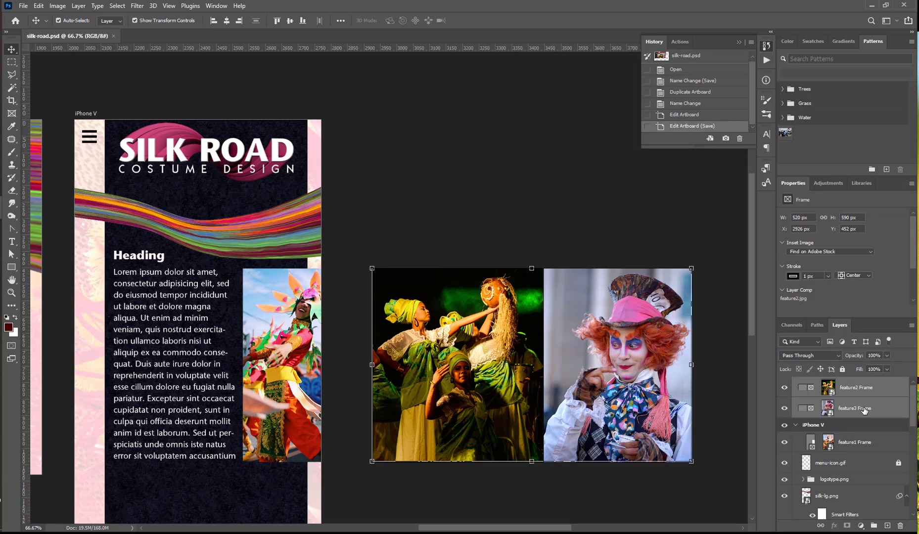
{"action": "key", "text": "Delete"}
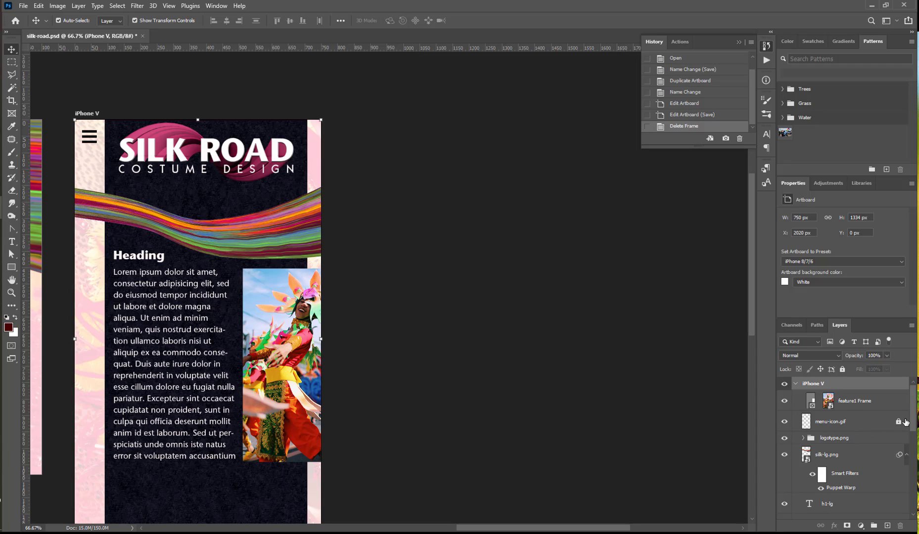
- Rename the silk-lg.png layer in the iPhone V artboard as silk-iphone.png
{"action": "left_click", "coordinate": [840, 455]}
{"action": "double_click", "coordinate": [839, 455]}
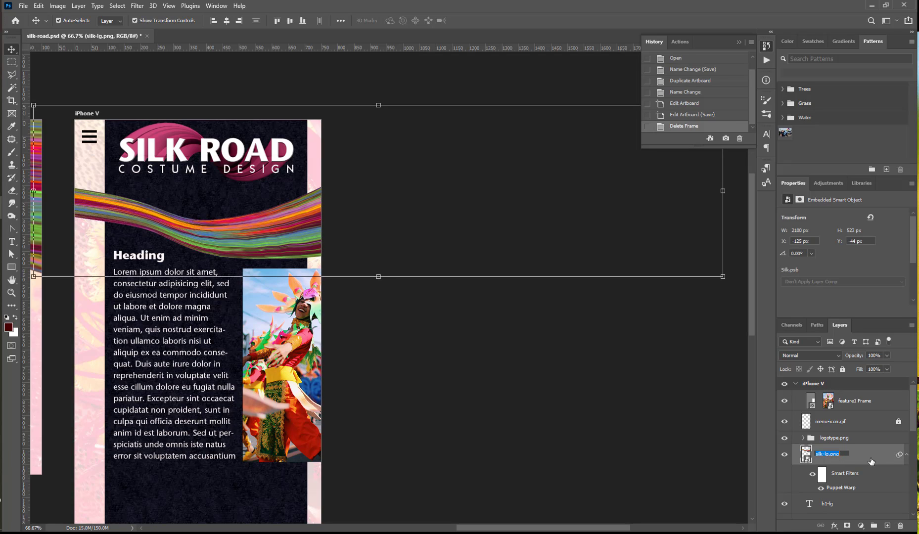
{"action": "type", "text": "silk-iphone.png"}
{"action": "key", "text": "Return"}
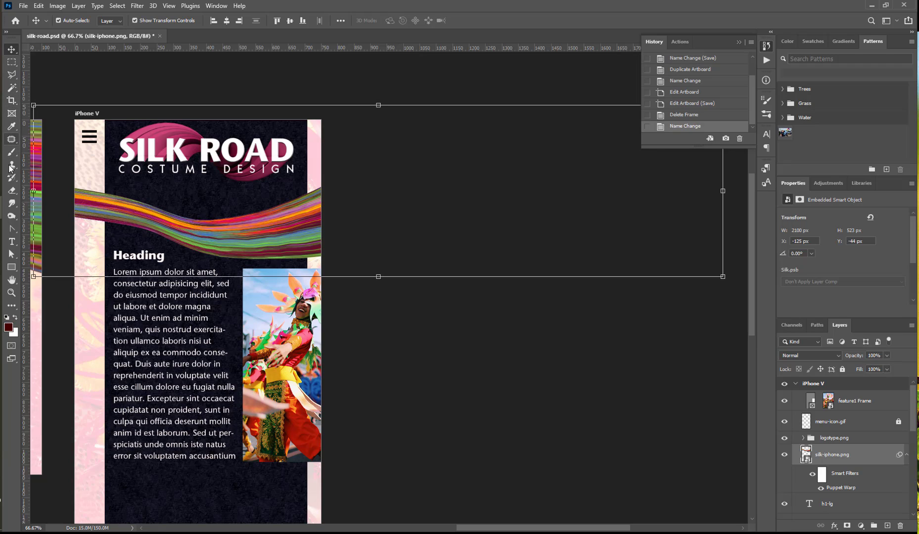
- Resize the iPhone V body copy text box to about 570 px wide and 252 px high
{"action": "left_click", "coordinate": [12, 242]}
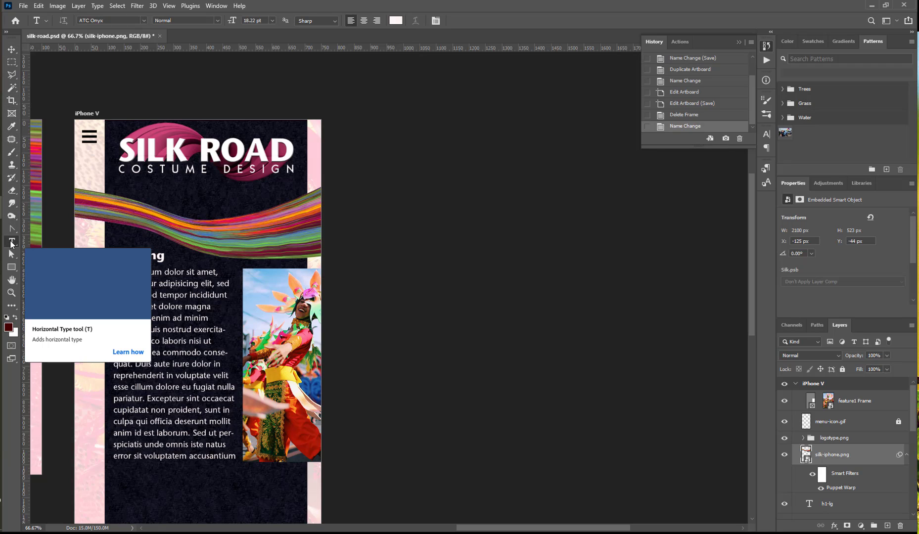
{"action": "left_click", "coordinate": [179, 272]}
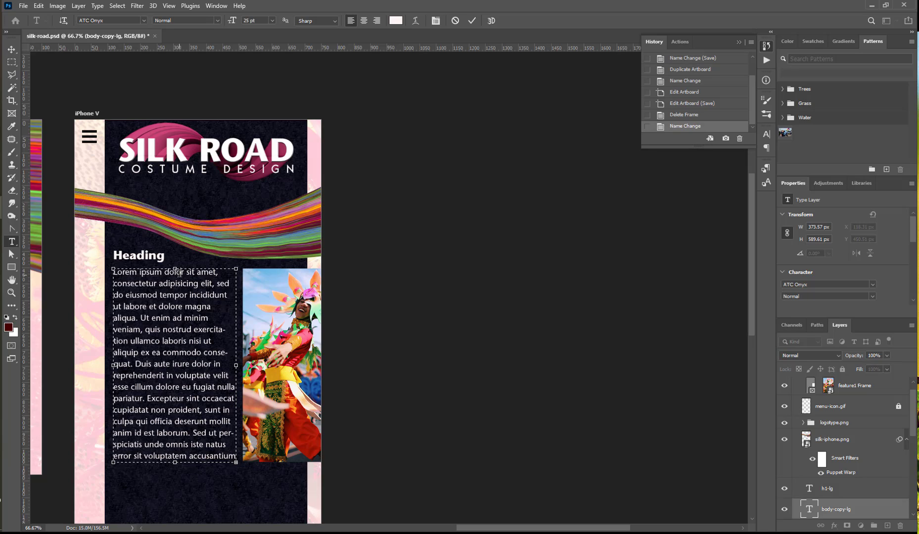
{"action": "scroll", "coordinate": [180, 272], "scroll_direction": "down", "scroll_amount": 1}
{"action": "scroll", "coordinate": [218, 391], "scroll_direction": "down", "scroll_amount": 2}
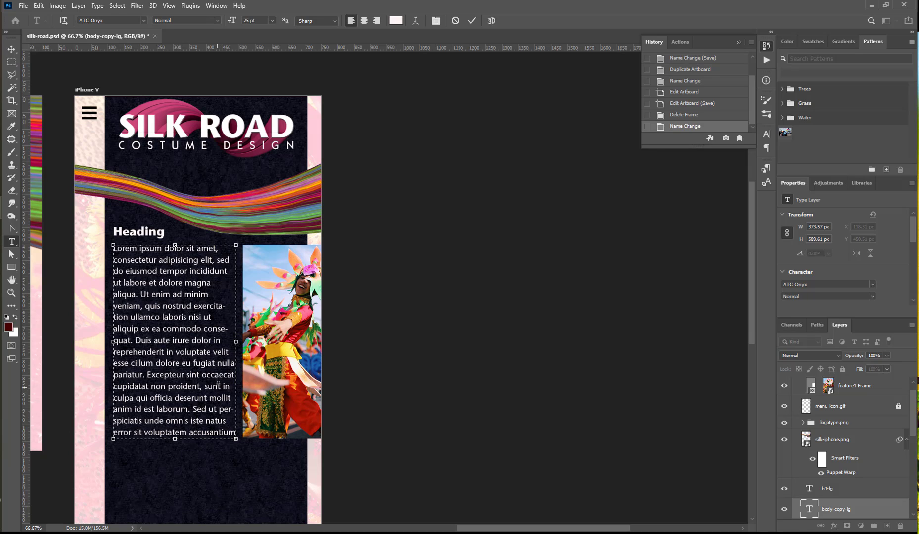
{"action": "scroll", "coordinate": [218, 380], "scroll_direction": "down", "scroll_amount": 1}
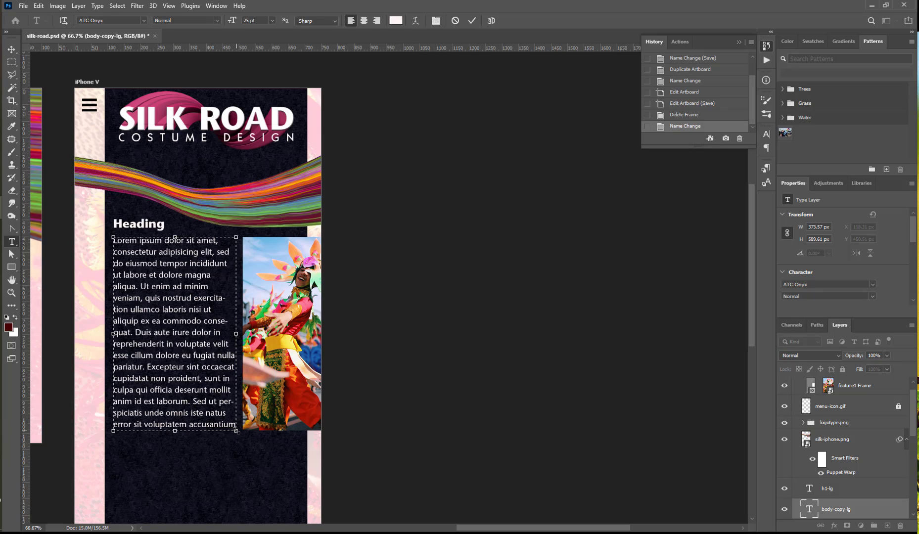
{"action": "left_click_drag", "start_coordinate": [237, 432], "coordinate": [301, 318]}
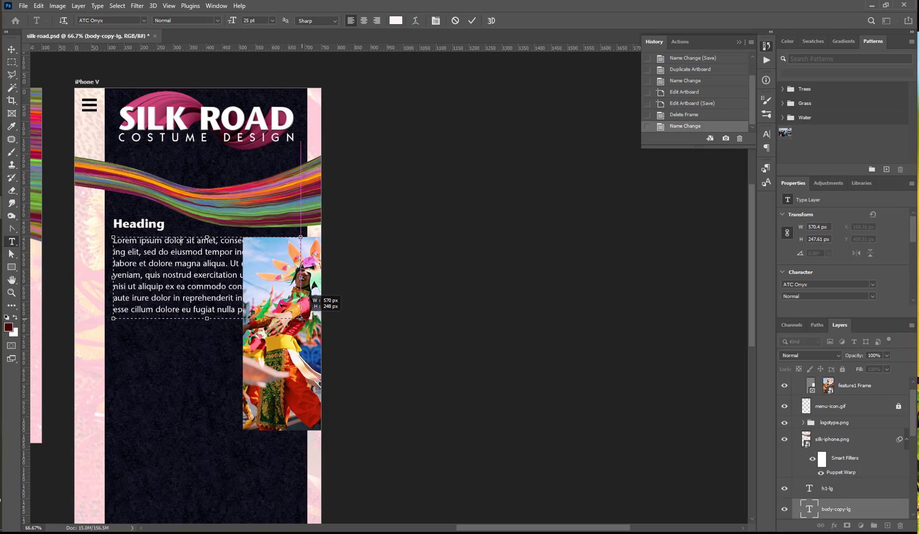
{"action": "left_click_drag", "start_coordinate": [301, 318], "coordinate": [301, 319]}
- Move the feature1 image frame beneath the body text, aligned with its left edge at X 118 px, Y 717 px
{"action": "left_click", "coordinate": [11, 50]}
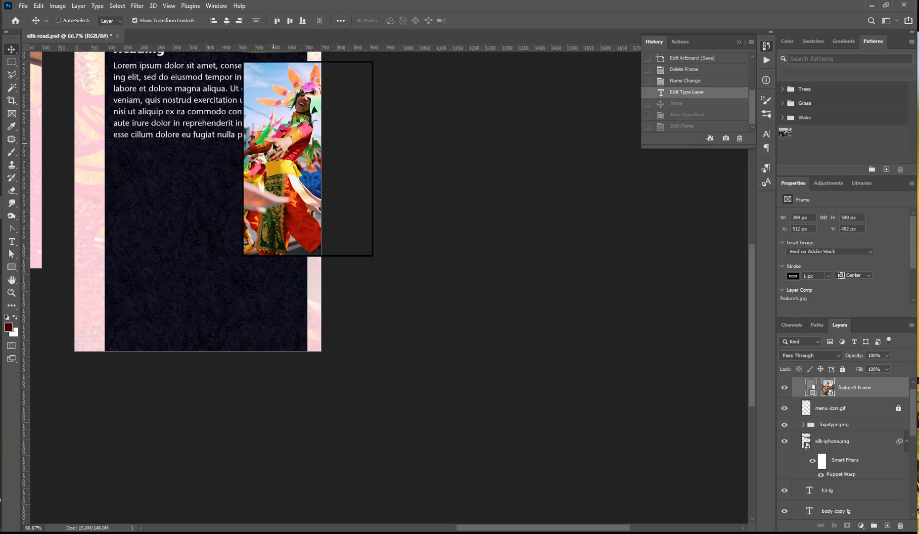
{"action": "left_click_drag", "start_coordinate": [279, 155], "coordinate": [150, 236]}
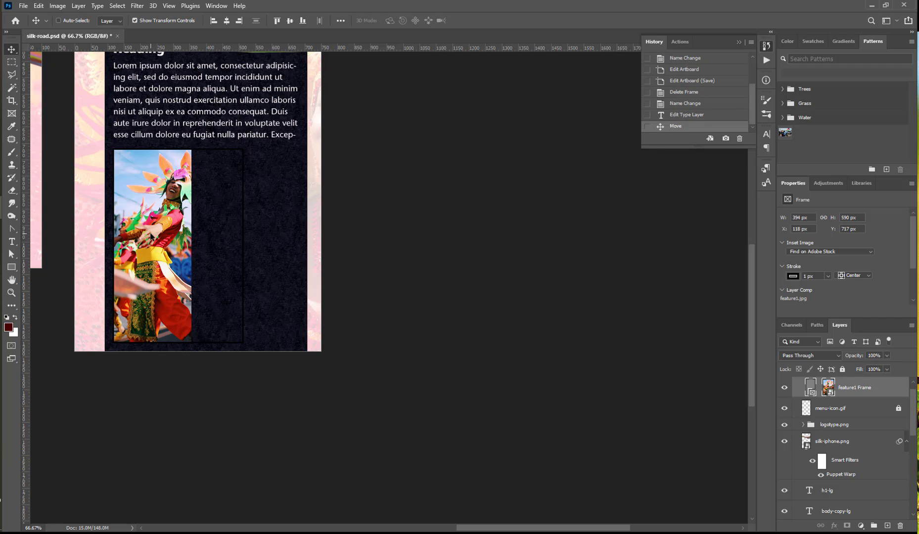
- Scale the feature1 frame proportionally to about 564 px wide and shorten its bottom edge to a height of about 591 px
{"action": "key", "text": "ctrl+t"}
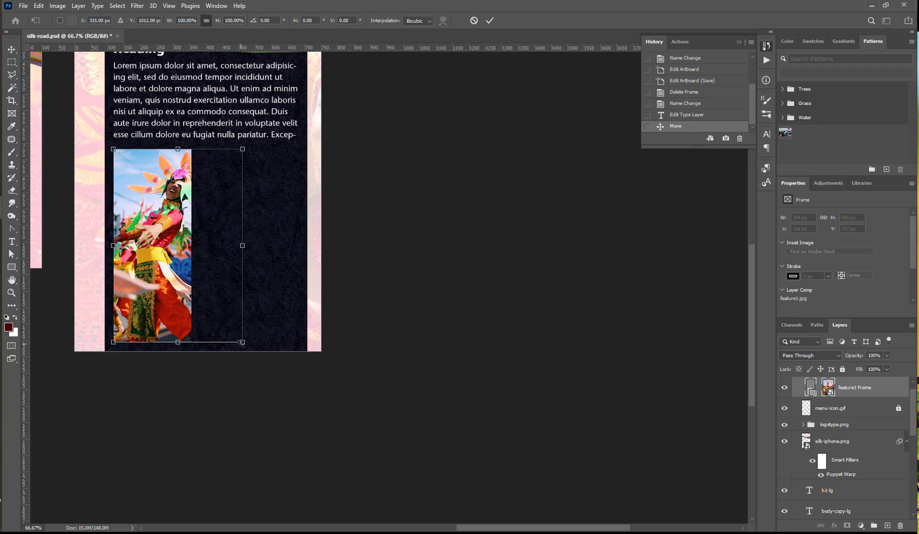
{"action": "left_click_drag", "start_coordinate": [242, 343], "coordinate": [299, 427]}
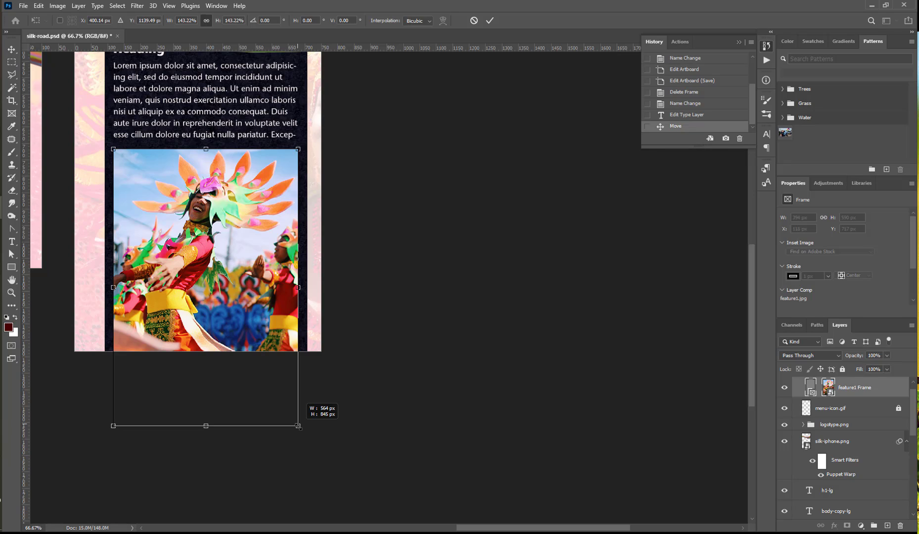
{"action": "left_click_drag", "start_coordinate": [299, 426], "coordinate": [299, 427]}
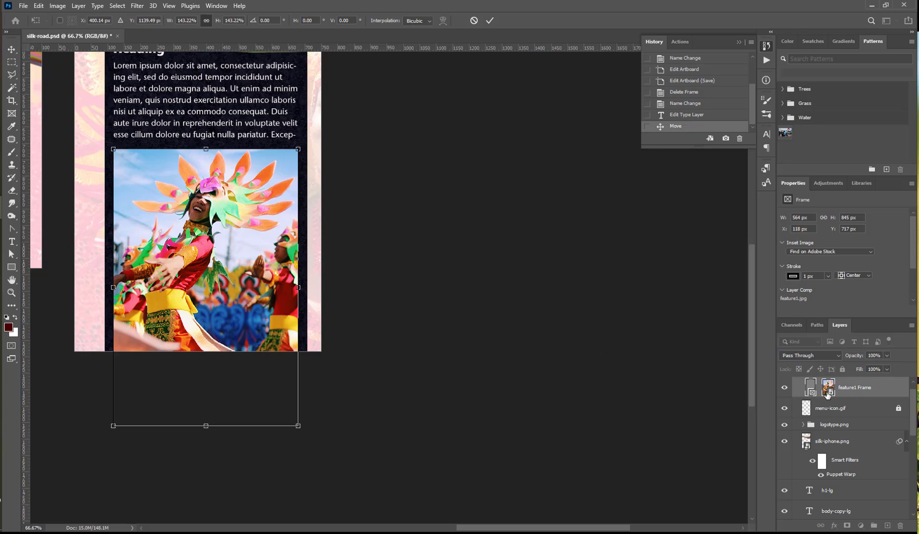
{"action": "key", "text": "Return"}
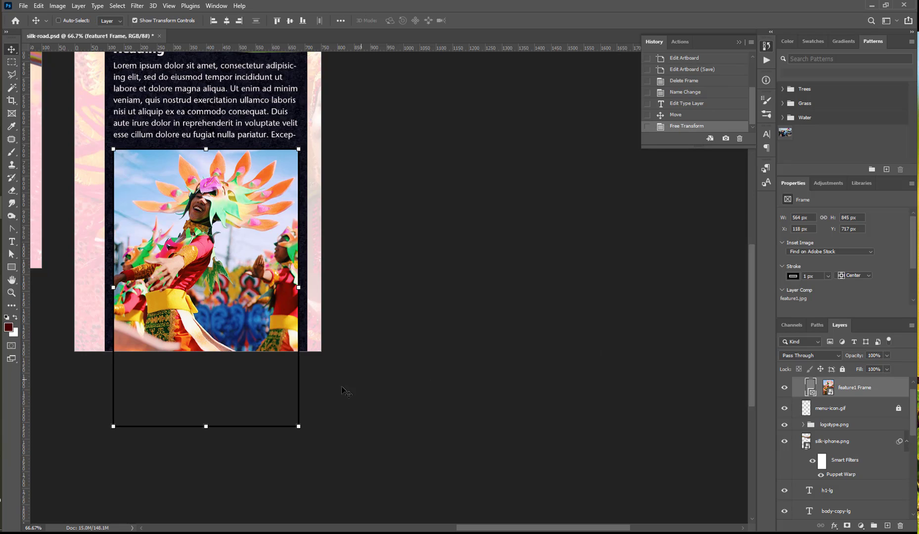
{"action": "left_click_drag", "start_coordinate": [206, 426], "coordinate": [215, 345]}
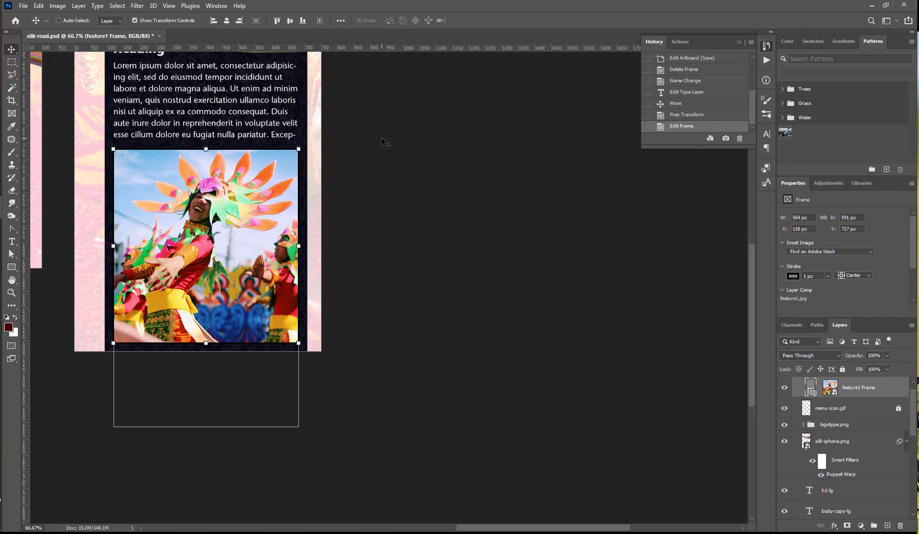
- Set the body-copy-lg text layer to a font size of 32 pt with 44 pt leading
{"action": "scroll", "coordinate": [841, 489], "scroll_direction": "down", "scroll_amount": 1}
{"action": "left_click", "coordinate": [841, 488]}
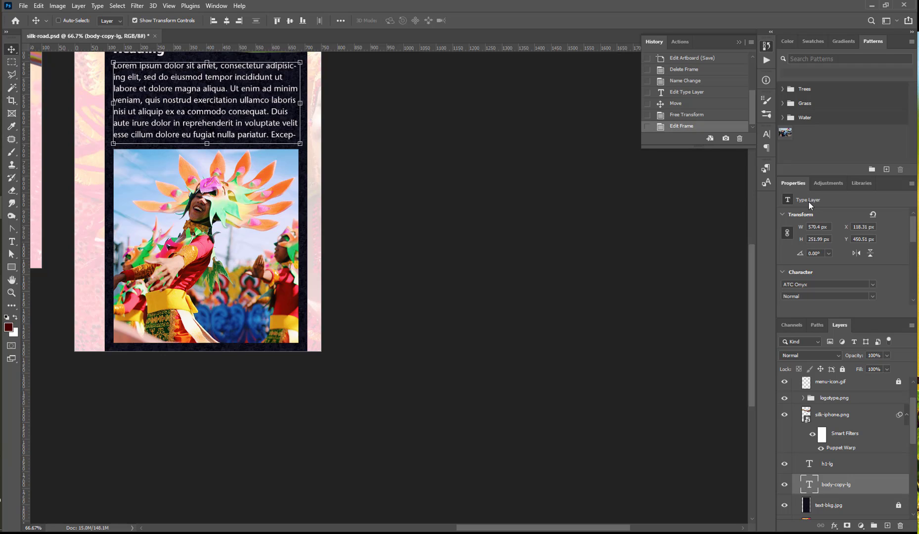
{"action": "scroll", "coordinate": [809, 201], "scroll_direction": "down", "scroll_amount": 2}
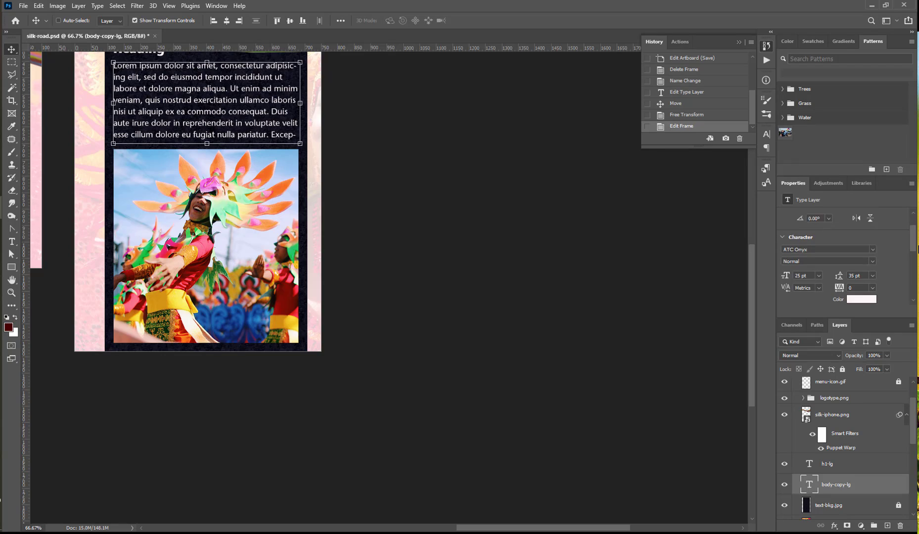
{"action": "scroll", "coordinate": [818, 251], "scroll_direction": "down", "scroll_amount": 1}
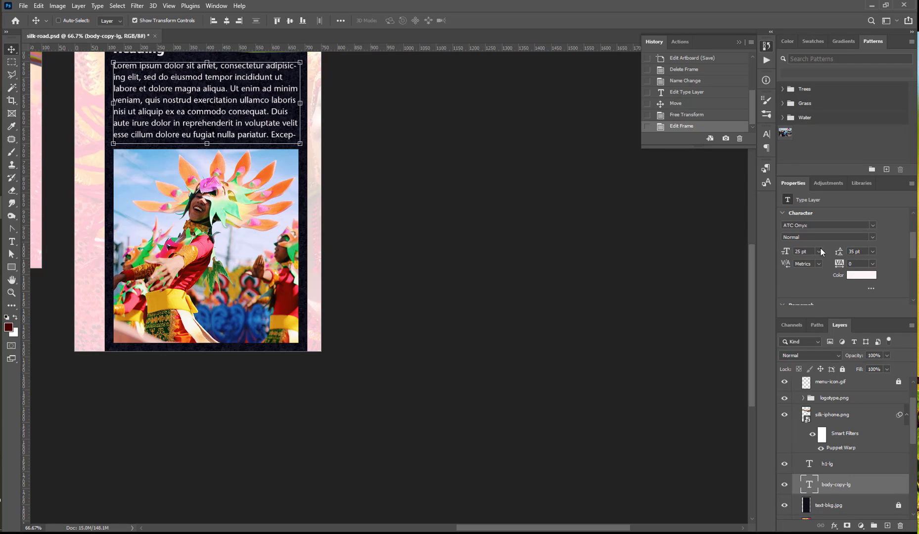
{"action": "left_click", "coordinate": [784, 251]}
{"action": "type", "text": "3"}
{"action": "left_click", "coordinate": [848, 252]}
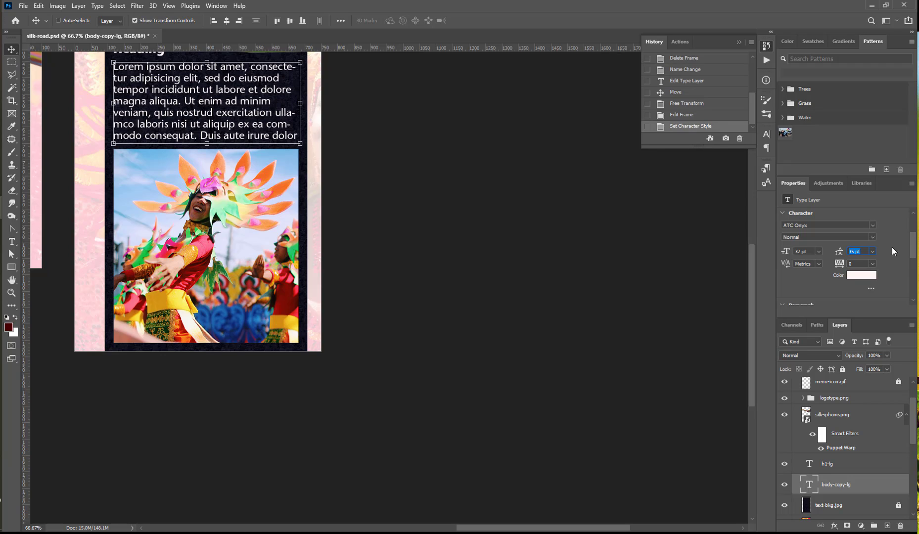
{"action": "type", "text": "44"}
{"action": "key", "text": "Tab"}
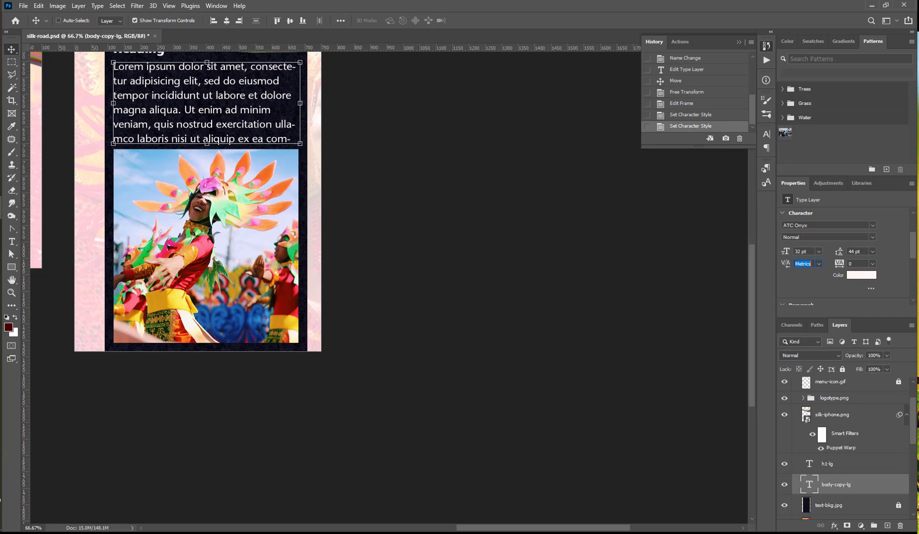
- Rename the body-copy-lg layer as body-copy-iphone and copy its CSS
{"action": "double_click", "coordinate": [838, 484]}
{"action": "type", "text": "body-copy-iphone"}
{"action": "key", "text": "Return"}
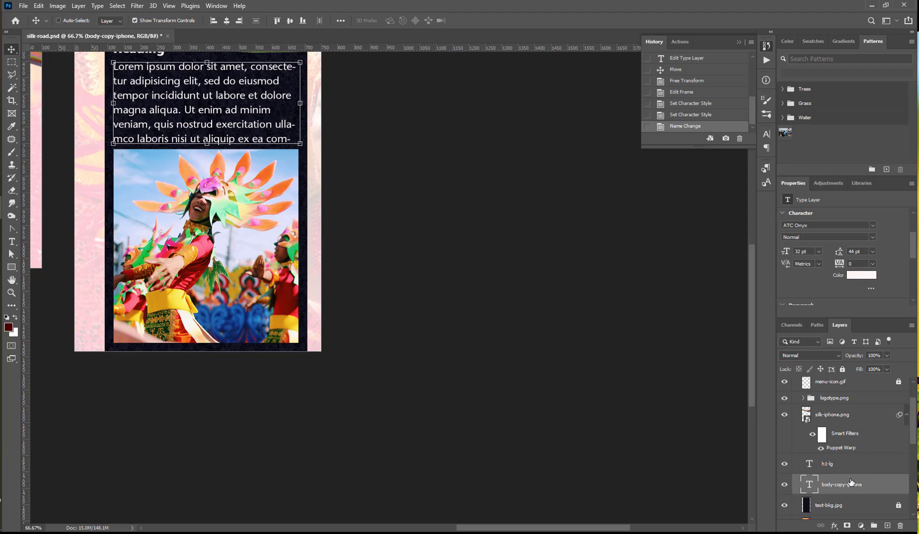
{"action": "right_click", "coordinate": [852, 483]}
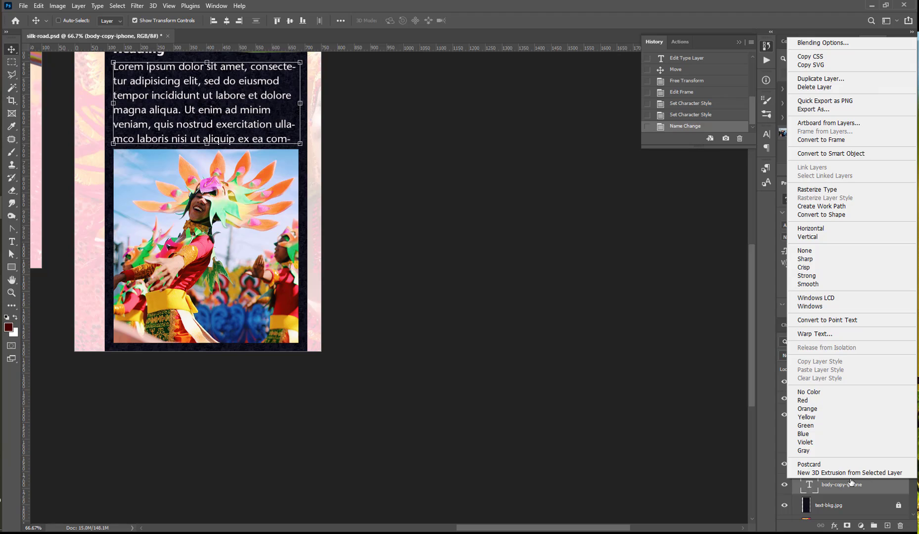
{"action": "left_click", "coordinate": [822, 57]}
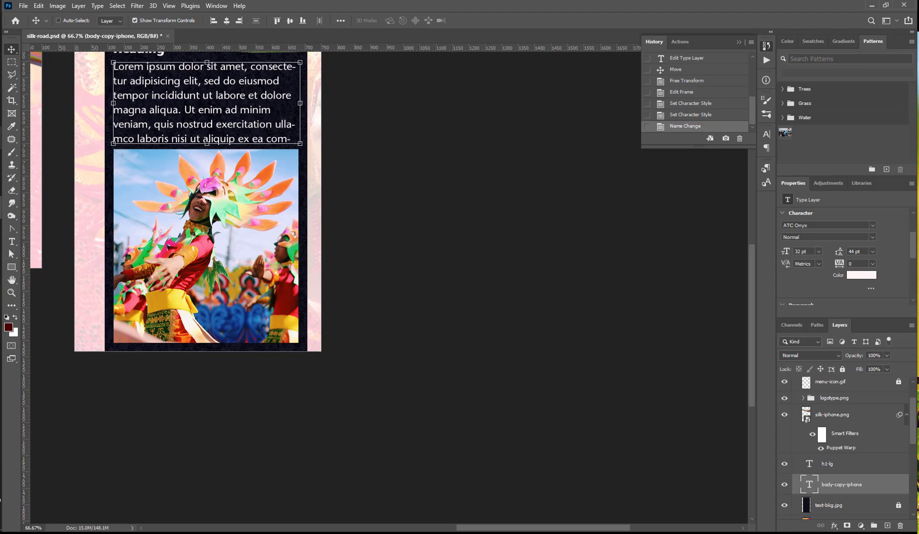
- Open type-styles.css from the Silk folder in Notepad and paste the body copy CSS at the end of the file
{"action": "left_click", "coordinate": [0, 138]}
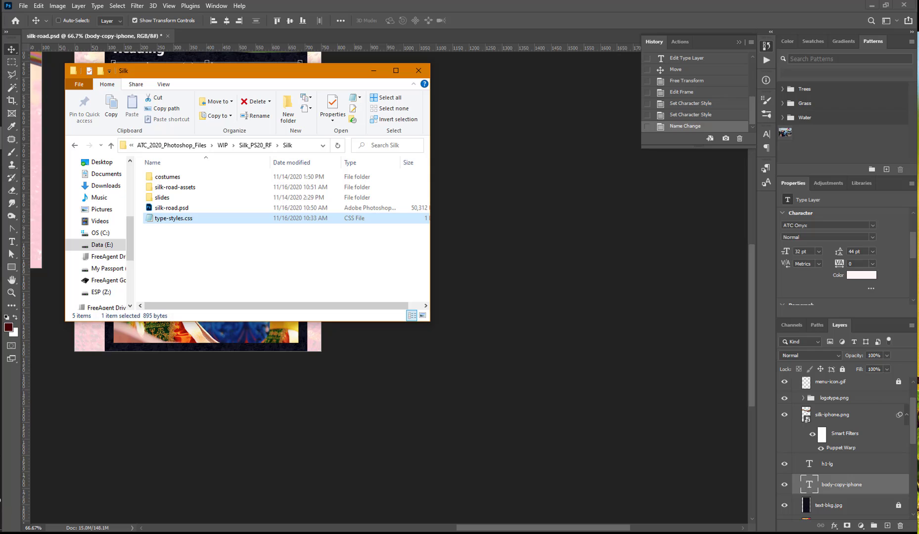
{"action": "double_click", "coordinate": [184, 220]}
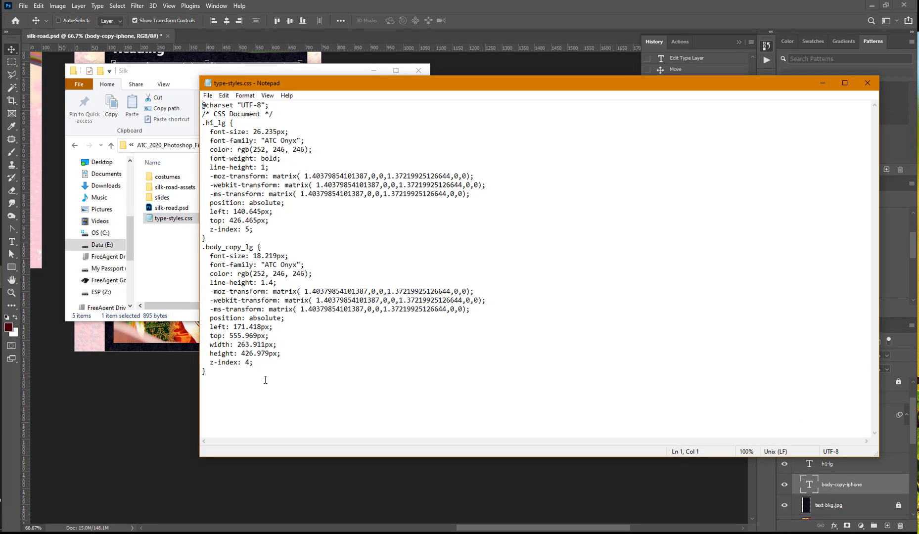
{"action": "left_click", "coordinate": [210, 378]}
{"action": "key", "text": "ctrl+v"}
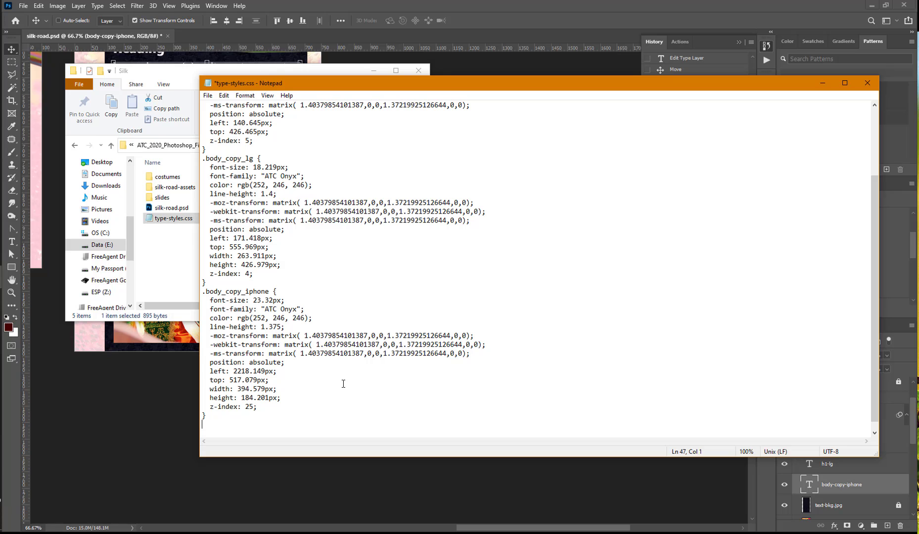
- Switch back to Photoshop and set the h1-lg heading layer to a font size of 48 pt with 48 pt leading
{"action": "left_click", "coordinate": [902, 202]}
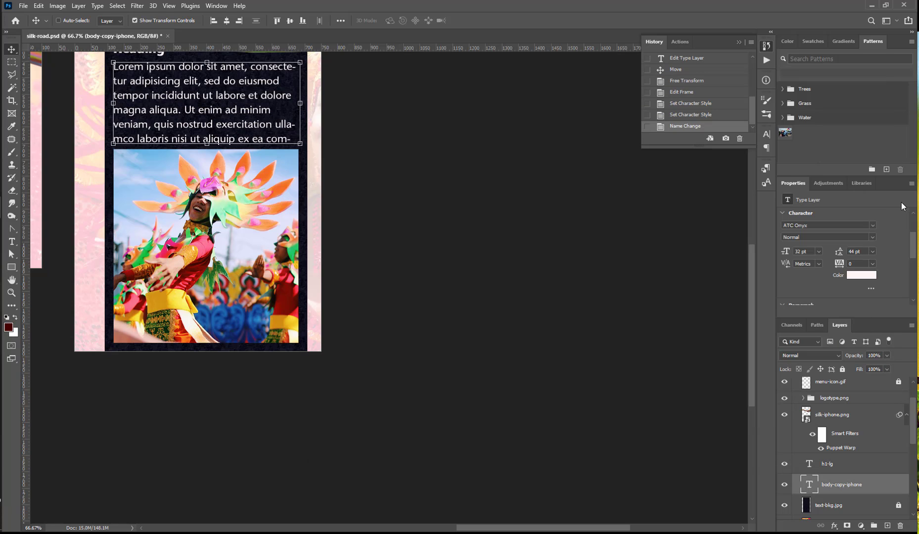
{"action": "left_click", "coordinate": [827, 464]}
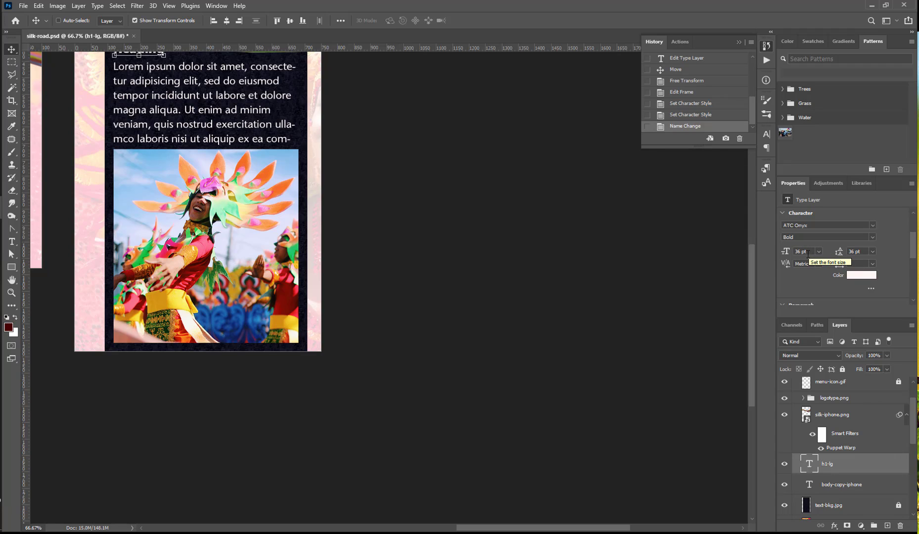
{"action": "left_click", "coordinate": [807, 252]}
{"action": "type", "text": "48"}
{"action": "left_click", "coordinate": [858, 253]}
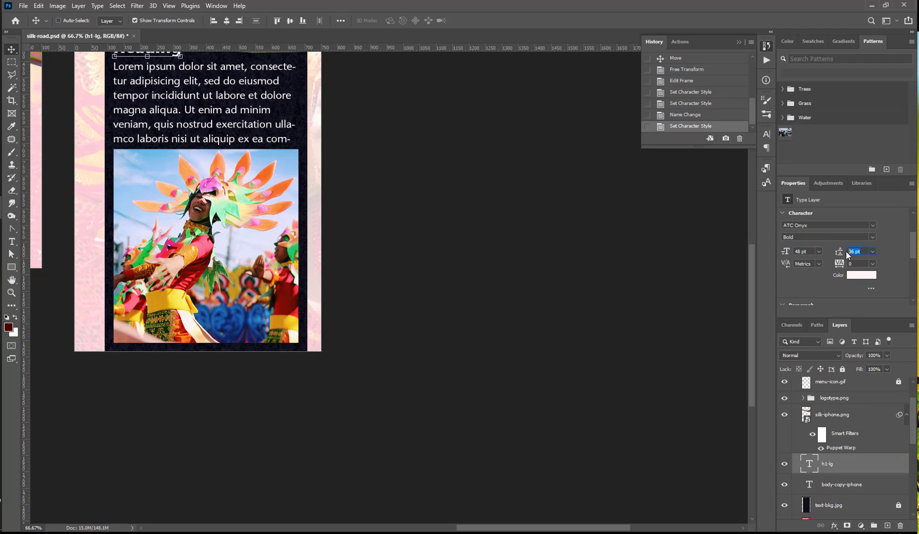
{"action": "type", "text": "48"}
{"action": "key", "text": "Return"}
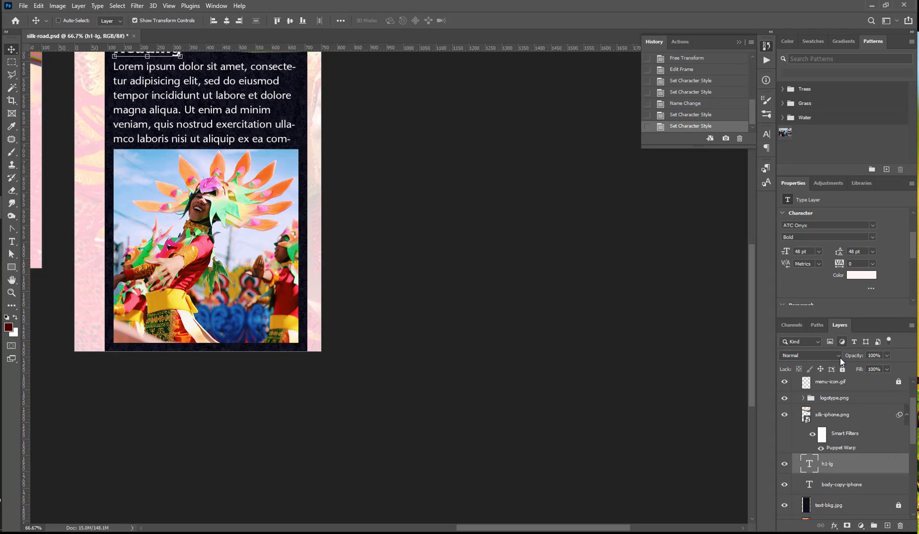
- Rename the h1-lg layer as h1-iphone and copy its CSS
{"action": "double_click", "coordinate": [826, 464]}
{"action": "type", "text": "h1-iphone"}
{"action": "key", "text": "Return"}
{"action": "right_click", "coordinate": [868, 465]}
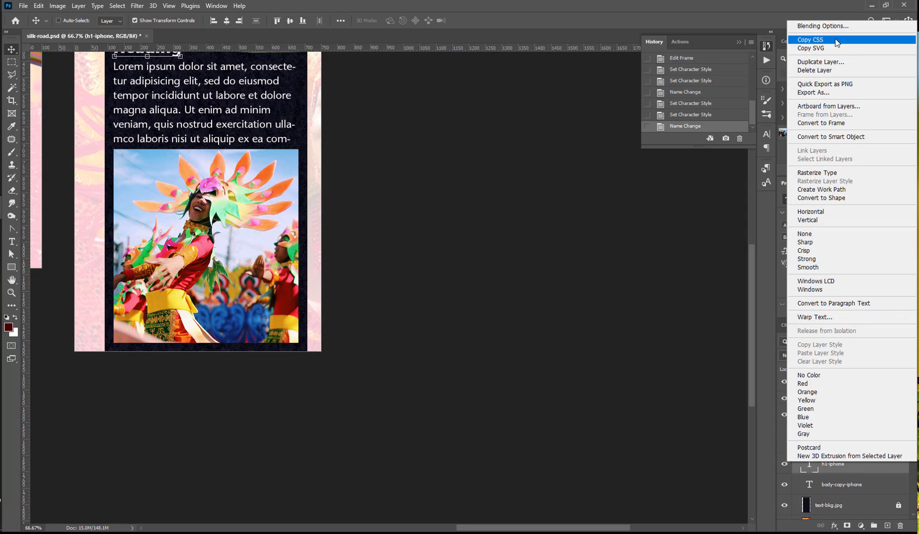
{"action": "left_click", "coordinate": [478, 218]}
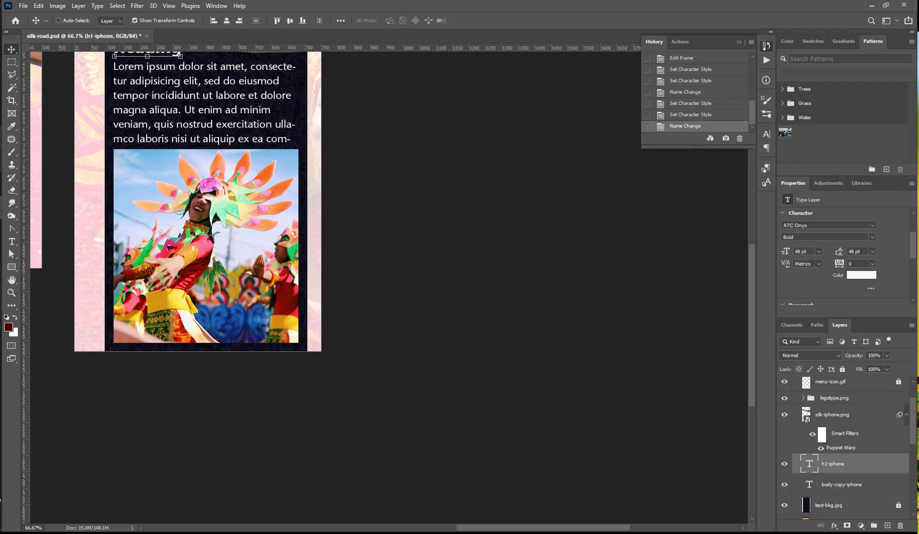
- Switch to type-styles.css in Notepad and paste the heading CSS after the body_copy_iphone rule
{"action": "left_click", "coordinate": [1, 139]}
{"action": "left_click", "coordinate": [1, 278]}
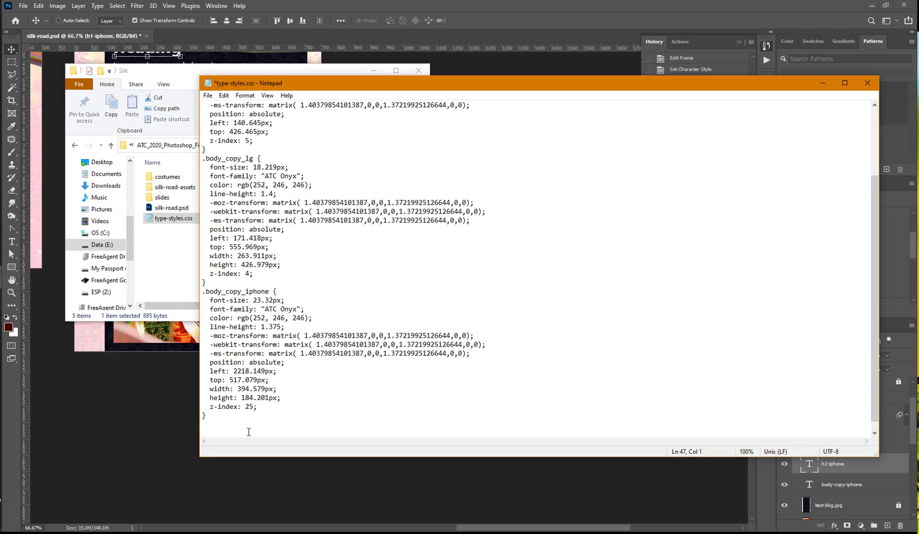
{"action": "key", "text": "ctrl+v"}
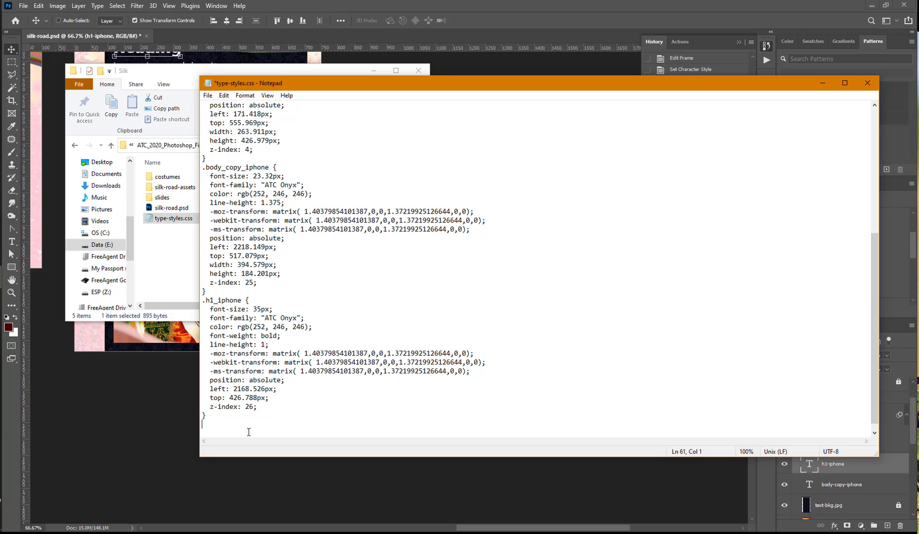
- Save type-styles.css, then close it and the Silk folder window
{"action": "left_click", "coordinate": [208, 95]}
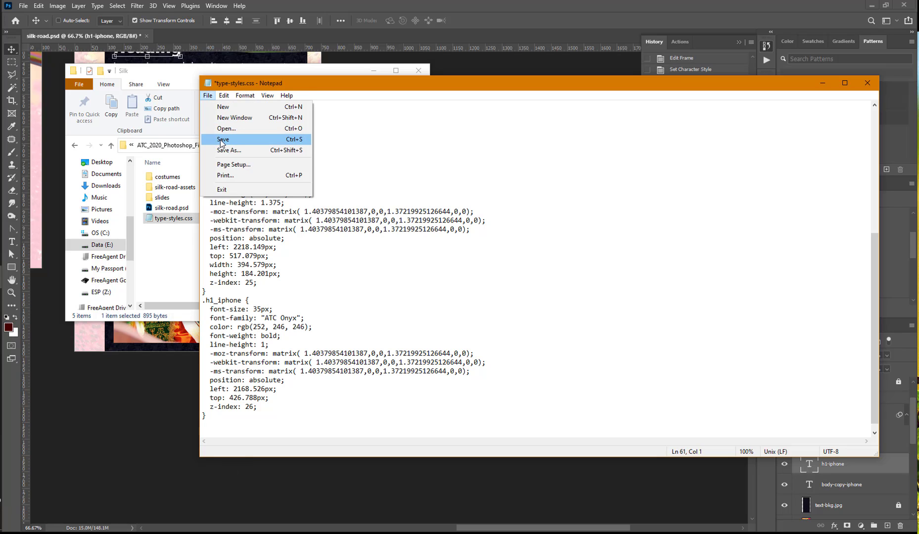
{"action": "left_click", "coordinate": [221, 142]}
{"action": "left_click", "coordinate": [869, 83]}
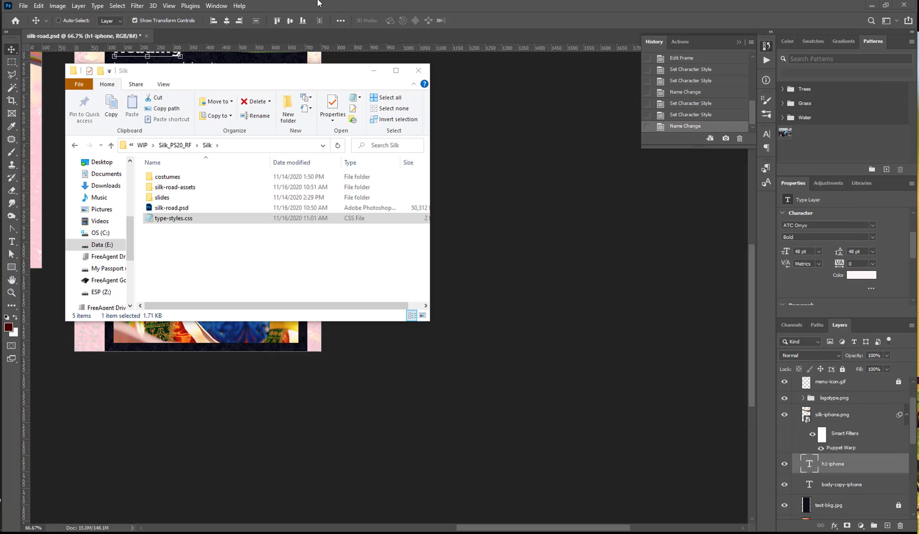
{"action": "left_click", "coordinate": [419, 70]}
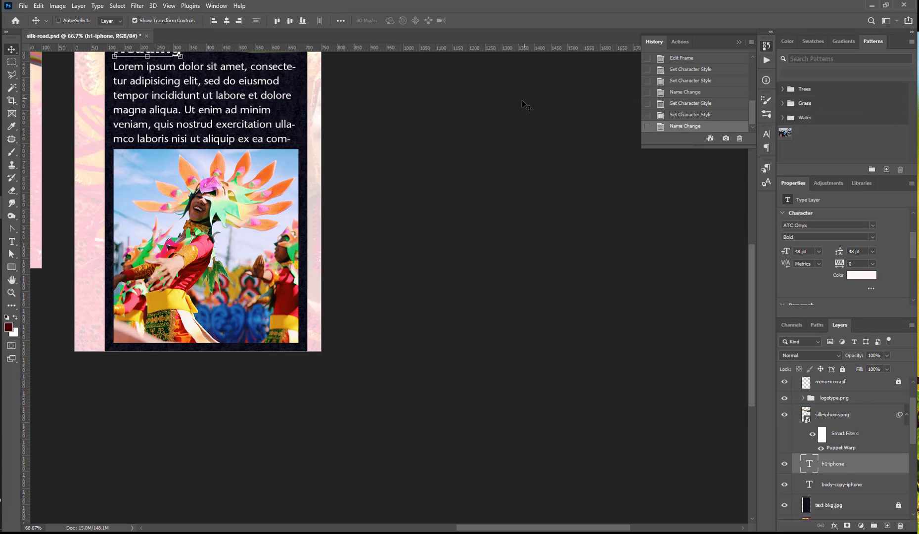
- Open the file commands for silk-road.psd
{"action": "left_click", "coordinate": [24, 6]}
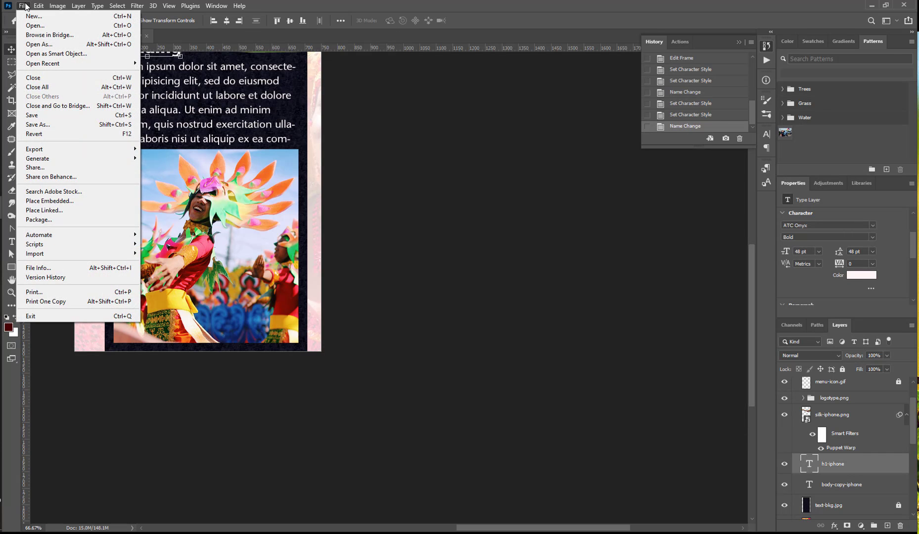